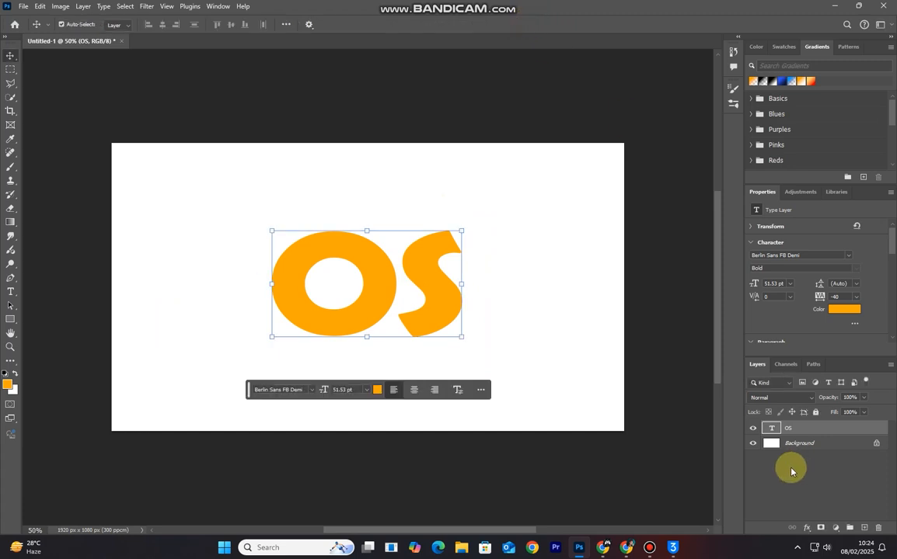
Step: Change the font of the OS text to Nexa Heavy and commit the edit
{"action": "double_click", "coordinate": [769, 428]}
{"action": "left_click", "coordinate": [158, 25]}
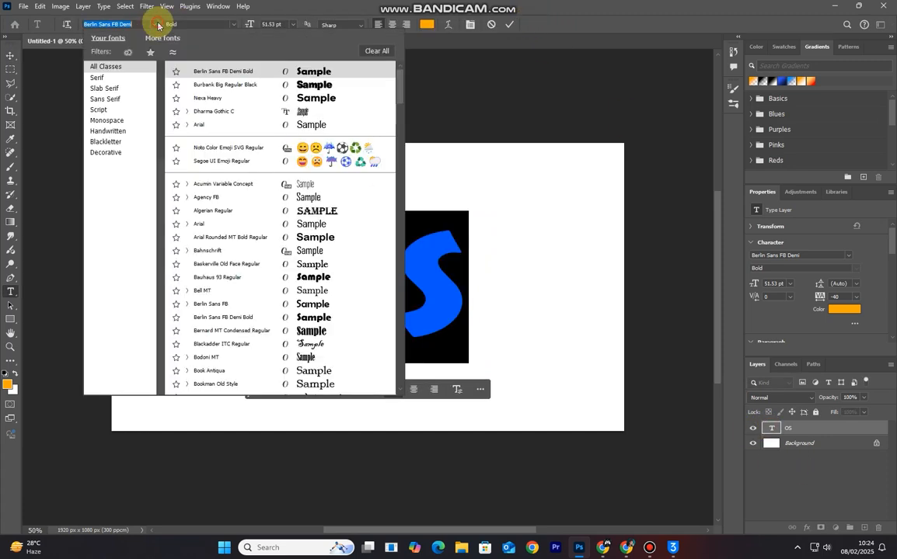
{"action": "left_click", "coordinate": [200, 104]}
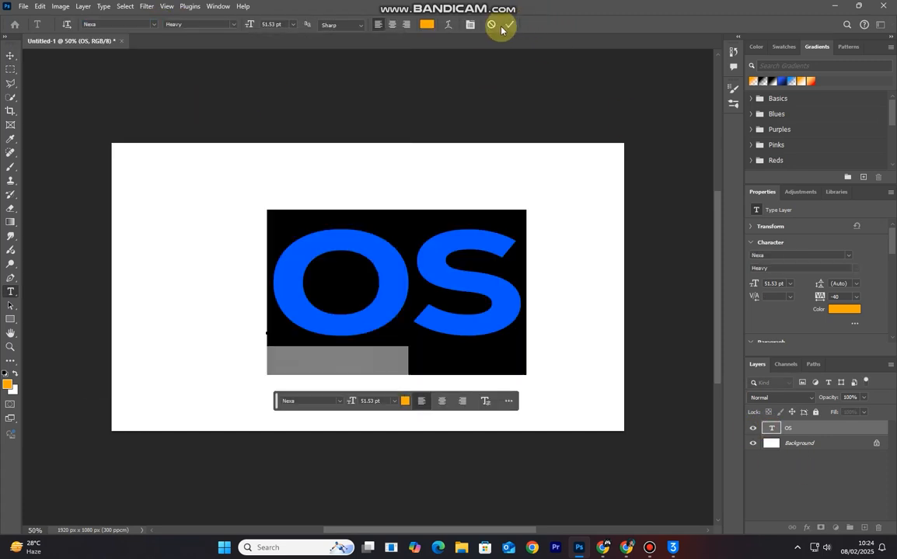
{"action": "left_click", "coordinate": [507, 24]}
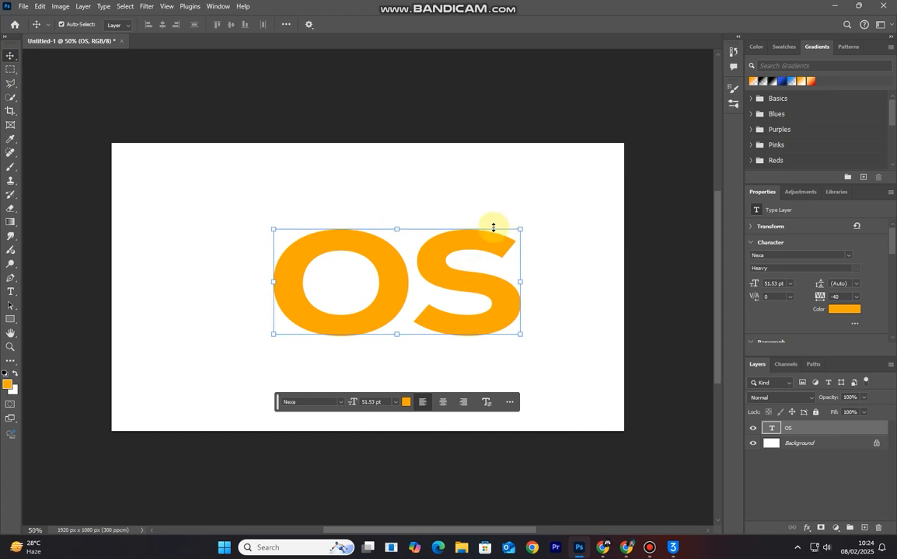
Step: Narrow the OS text horizontally and position it in the middle of the canvas
{"action": "left_click_drag", "start_coordinate": [518, 227], "coordinate": [498, 252]}
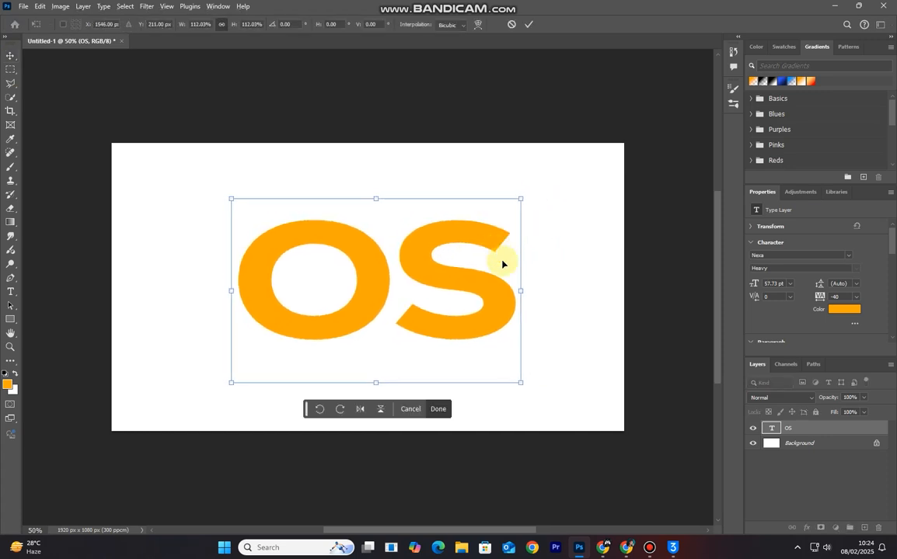
{"action": "left_click_drag", "start_coordinate": [518, 290], "coordinate": [460, 292]}
{"action": "left_click", "coordinate": [512, 24]}
{"action": "left_click_drag", "start_coordinate": [400, 286], "coordinate": [416, 286]}
{"action": "left_click", "coordinate": [528, 24]}
Step: Convert the OS text layer to a smart object
{"action": "left_click", "coordinate": [816, 430]}
{"action": "right_click", "coordinate": [816, 429]}
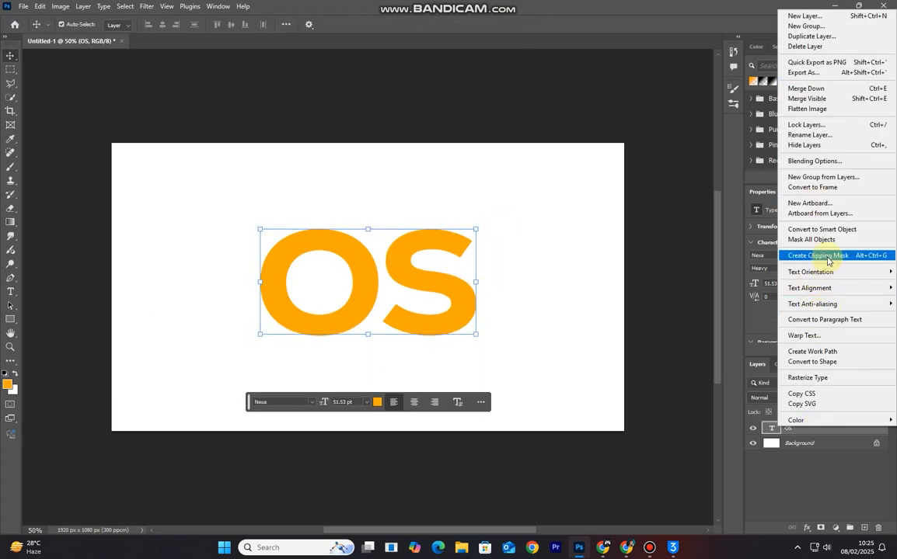
{"action": "left_click", "coordinate": [827, 230]}
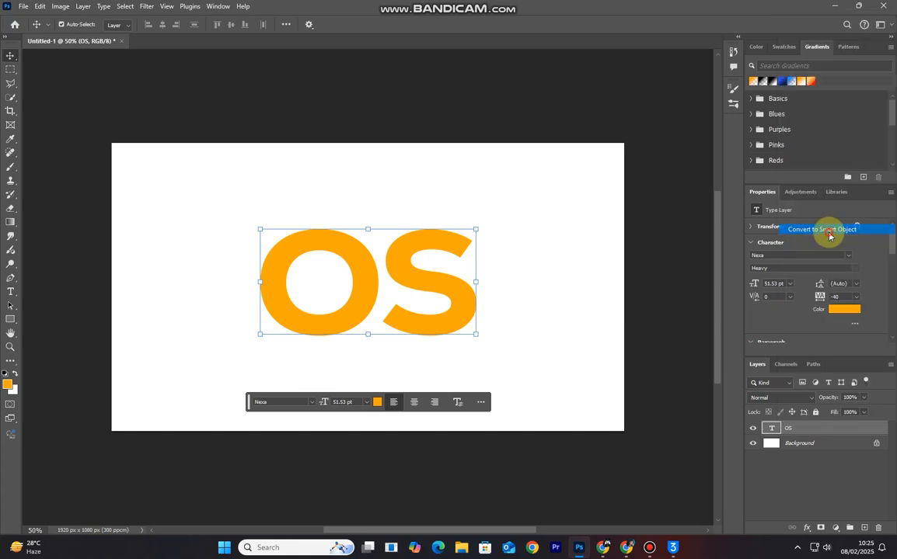
Step: Select the letter O with a rectangular marquee and copy it to its own layer
{"action": "left_click", "coordinate": [10, 69]}
{"action": "left_click_drag", "start_coordinate": [244, 206], "coordinate": [381, 351]}
{"action": "key", "text": "ctrl+j"}
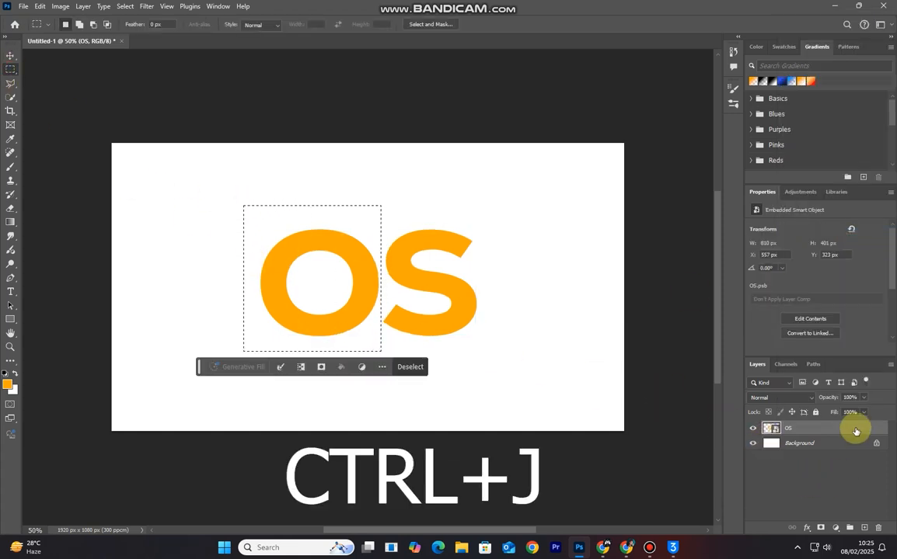
Step: Copy the letter S from the OS layer to its own layer and delete the original OS layer
{"action": "left_click", "coordinate": [797, 442]}
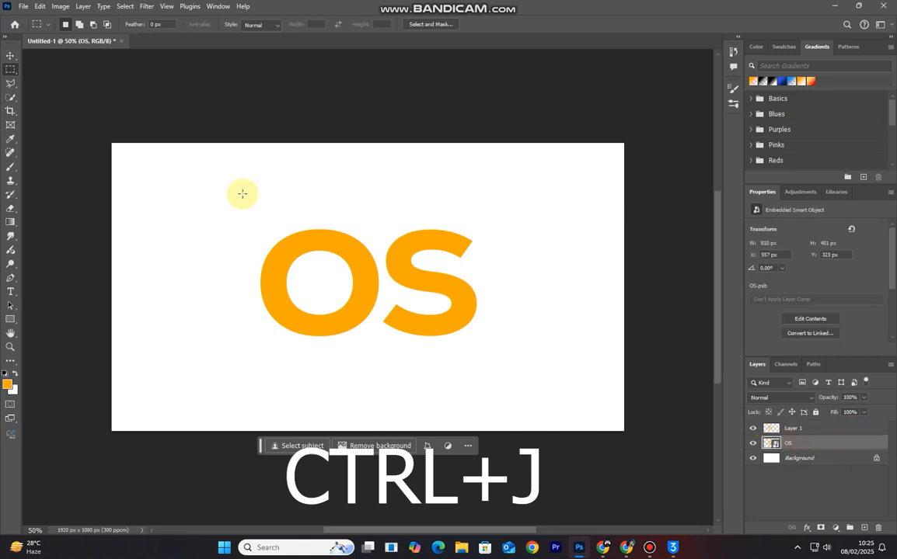
{"action": "left_click_drag", "start_coordinate": [376, 204], "coordinate": [481, 345]}
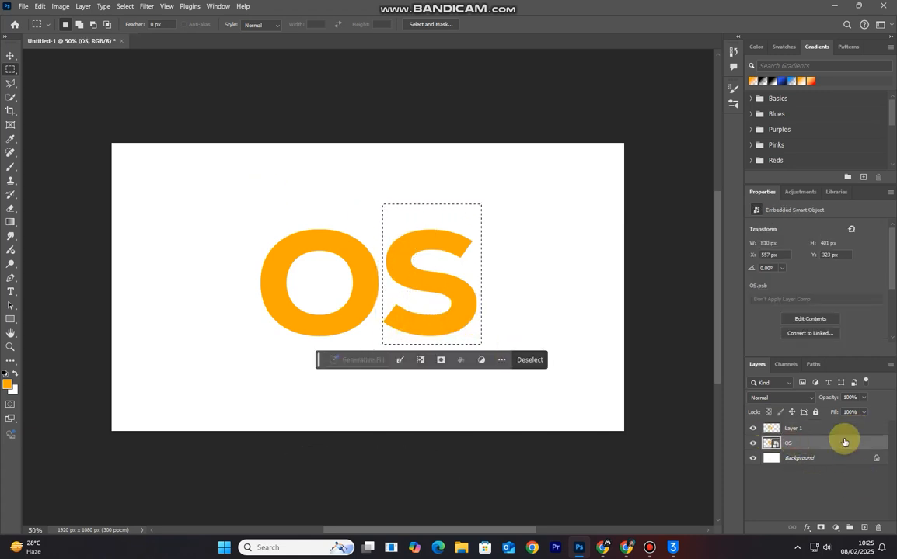
{"action": "key", "text": "ctrl+j"}
{"action": "left_click_drag", "start_coordinate": [759, 463], "coordinate": [876, 527]}
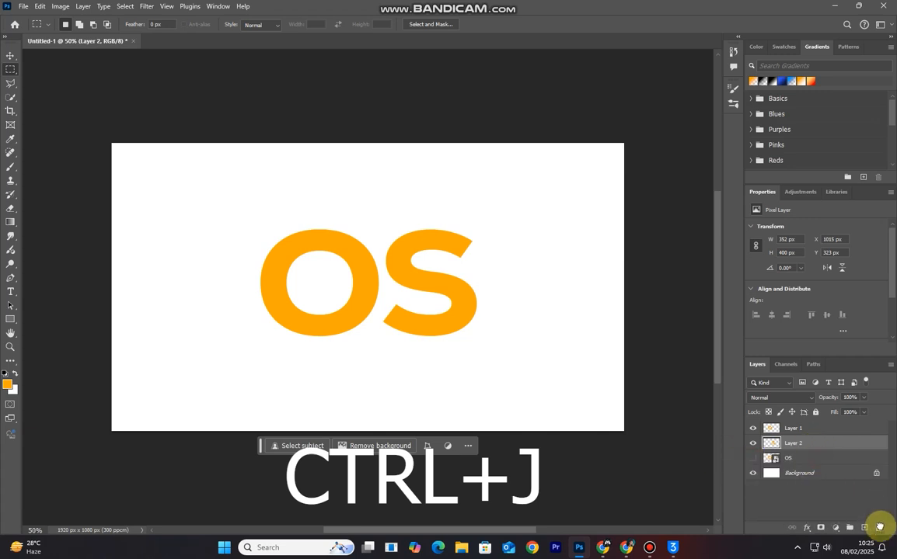
{"action": "left_click", "coordinate": [752, 428]}
{"action": "left_click", "coordinate": [752, 428]}
Step: Move the letter S horizontally so that it overlaps the right half of the O
{"action": "left_click", "coordinate": [10, 55]}
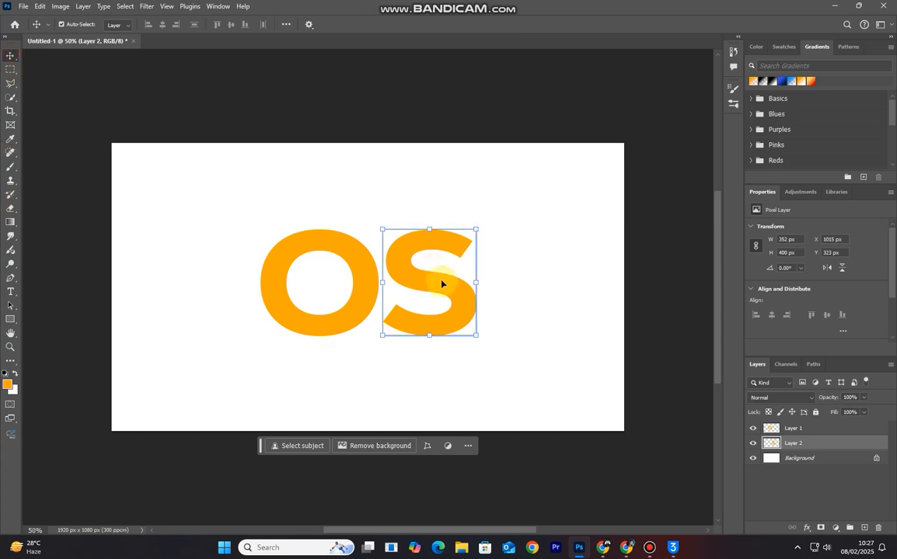
{"action": "left_click_drag", "start_coordinate": [443, 289], "coordinate": [370, 288]}
{"action": "left_click", "coordinate": [755, 447]}
{"action": "left_click", "coordinate": [755, 447]}
{"action": "double_click", "coordinate": [774, 448]}
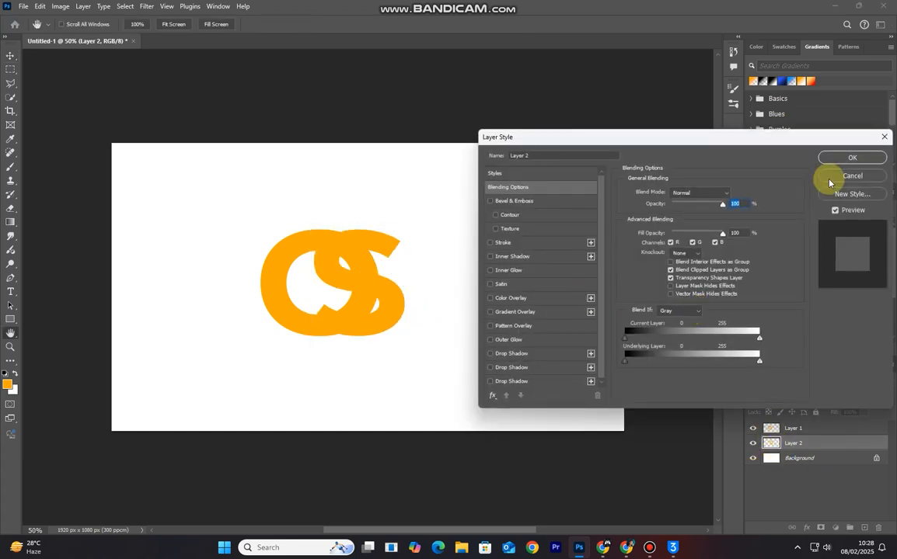
{"action": "left_click", "coordinate": [870, 177]}
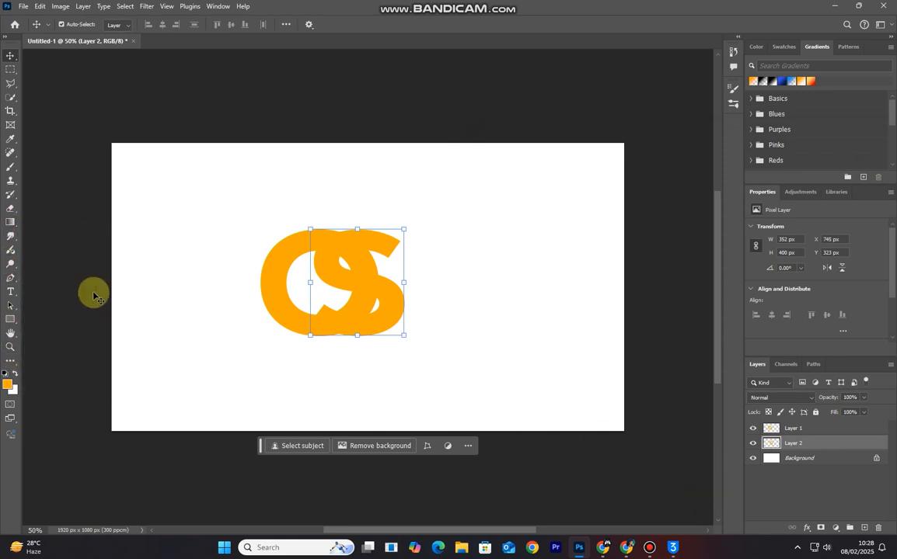
Step: Pick a slightly darker orange as the foreground colour and fill the letter S with the Paint Bucket tool
{"action": "left_click", "coordinate": [10, 220]}
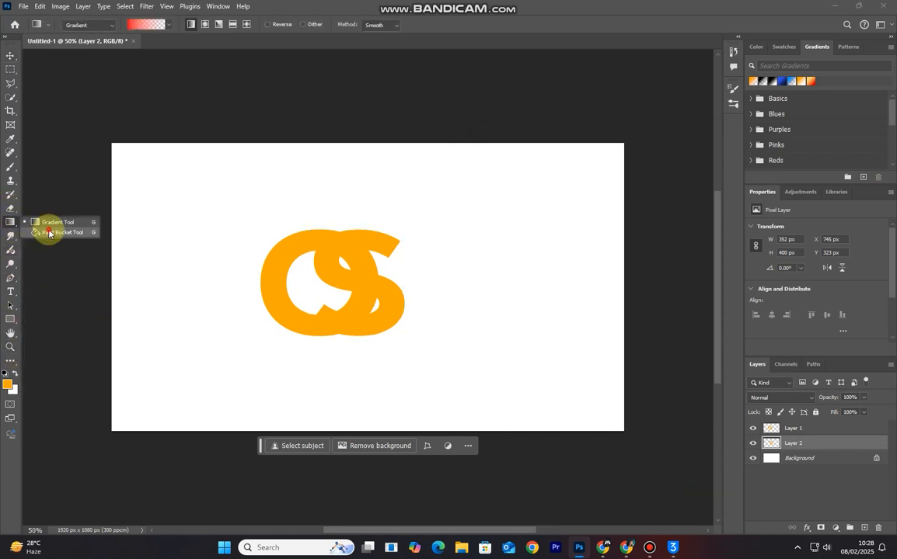
{"action": "left_click", "coordinate": [49, 232]}
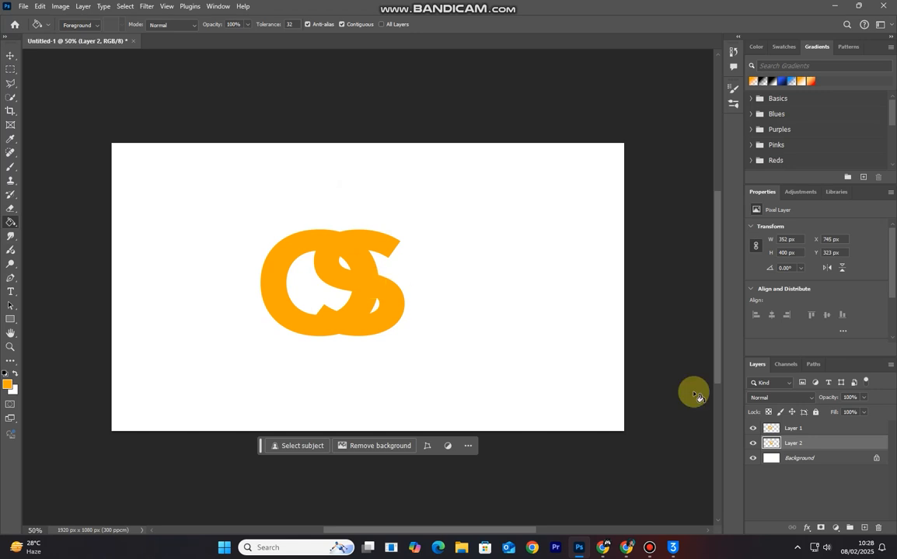
{"action": "left_click", "coordinate": [7, 384]}
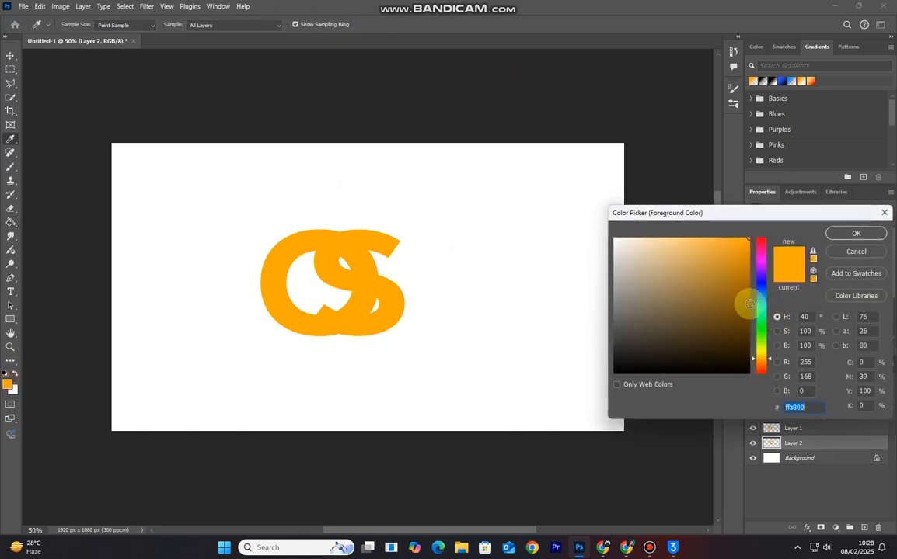
{"action": "left_click", "coordinate": [766, 352]}
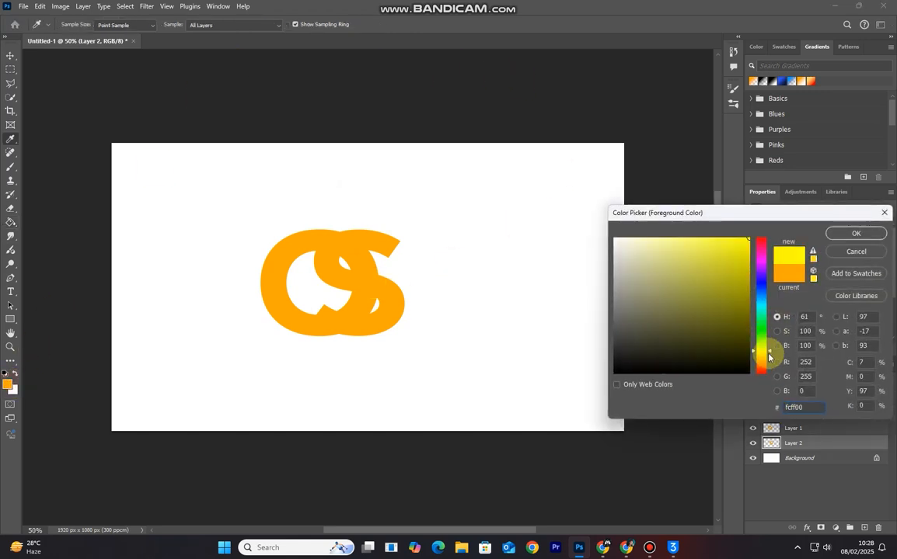
{"action": "left_click", "coordinate": [766, 363]}
{"action": "left_click", "coordinate": [720, 237]}
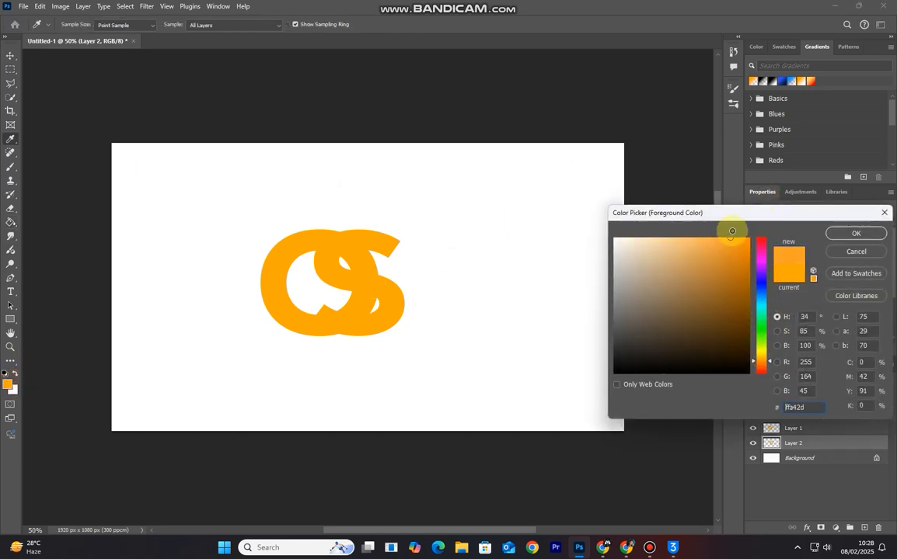
{"action": "left_click", "coordinate": [831, 234]}
{"action": "key", "text": "g"}
{"action": "left_click", "coordinate": [354, 289]}
Step: Reorder the layers so the O on Layer 1 lies beneath the S on Layer 2
{"action": "left_click", "coordinate": [10, 55]}
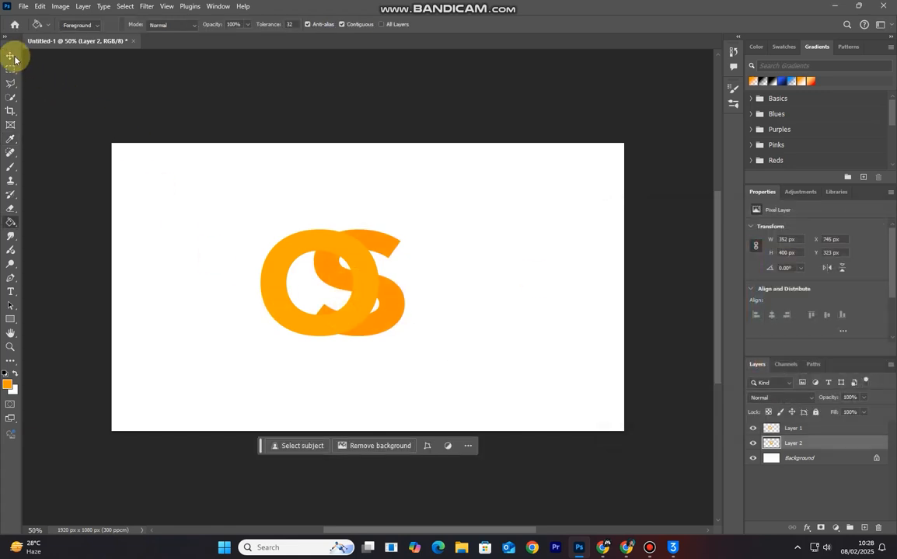
{"action": "left_click", "coordinate": [541, 79]}
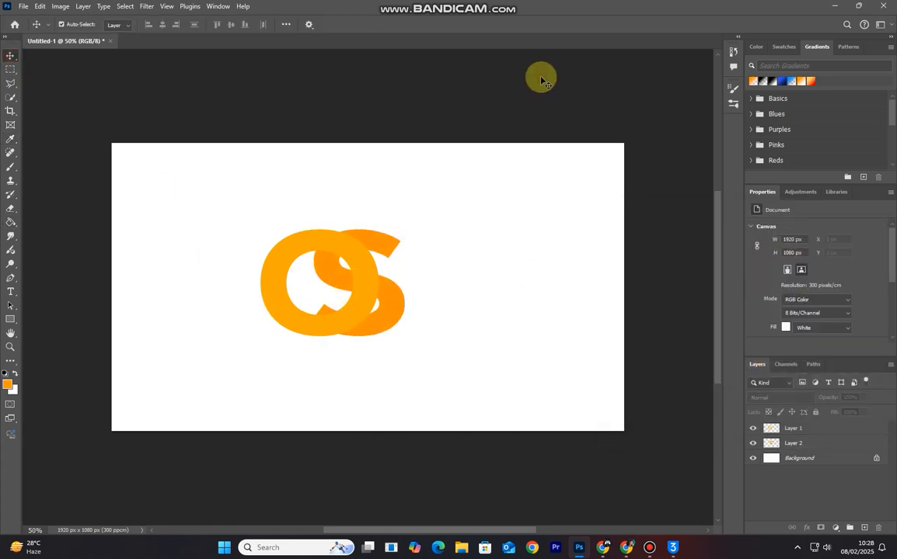
{"action": "left_click", "coordinate": [348, 301]}
{"action": "left_click_drag", "start_coordinate": [809, 434], "coordinate": [811, 453]}
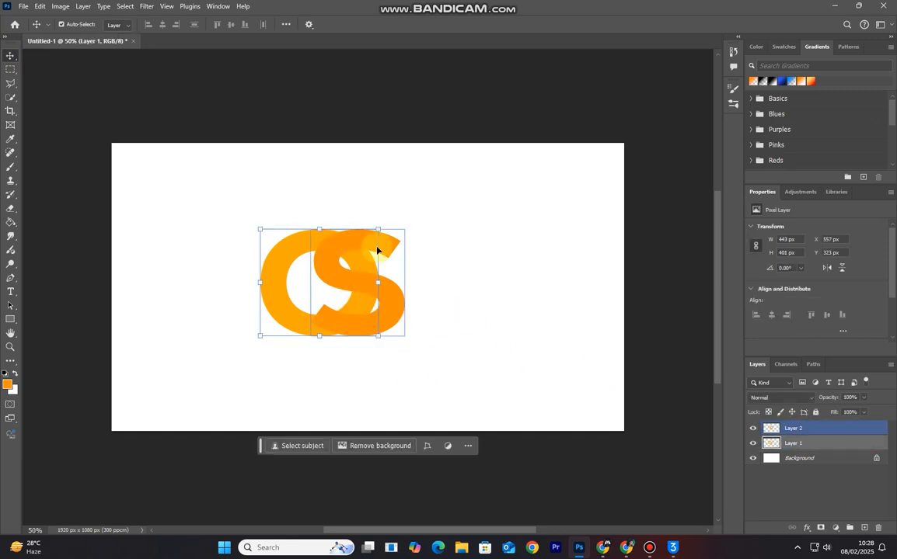
Step: Duplicate the S layer and hide the original Layer 2
{"action": "left_click", "coordinate": [808, 428]}
{"action": "key", "text": "ctrl+j"}
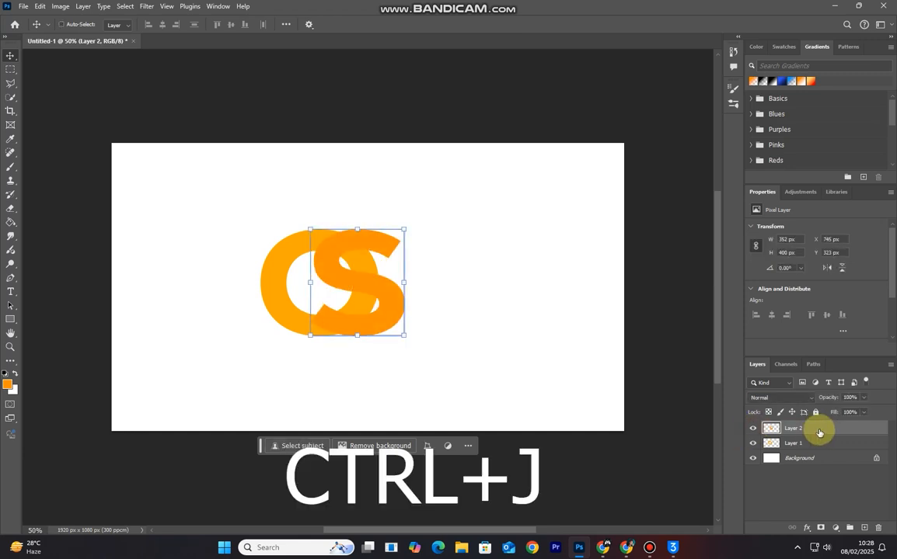
{"action": "left_click", "coordinate": [752, 443]}
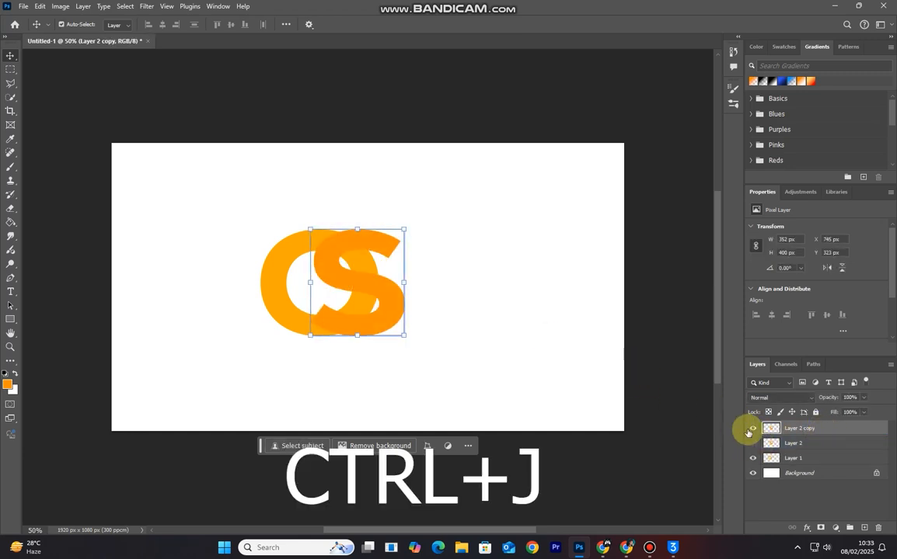
{"action": "left_click", "coordinate": [751, 428]}
{"action": "left_click", "coordinate": [752, 428]}
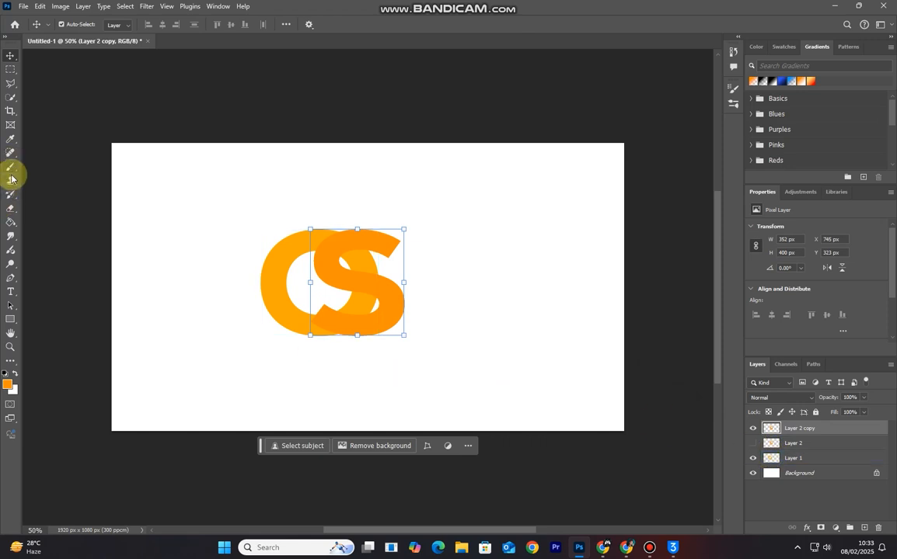
Step: Erase the middle section of the duplicated S, keeping only its upper and lower arcs where they cross the O
{"action": "left_click", "coordinate": [11, 208]}
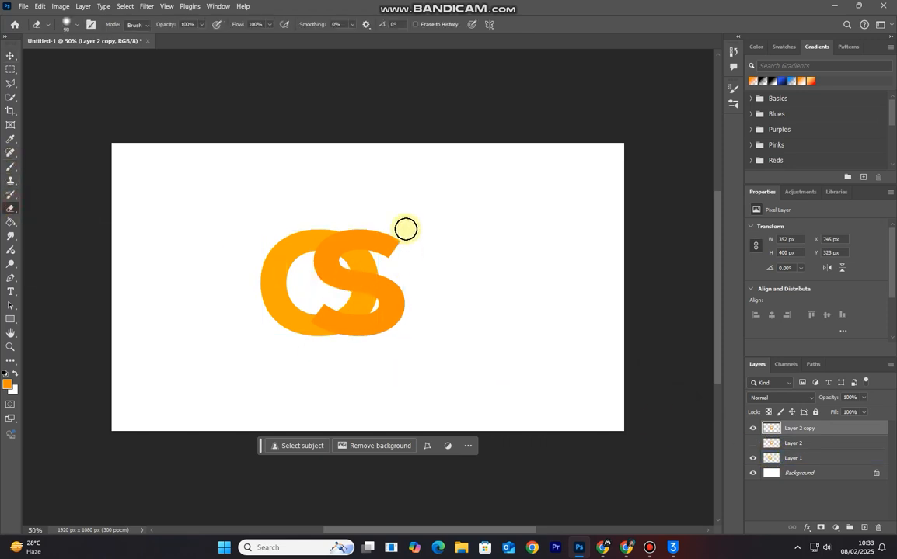
{"action": "left_click_drag", "start_coordinate": [392, 231], "coordinate": [402, 253]}
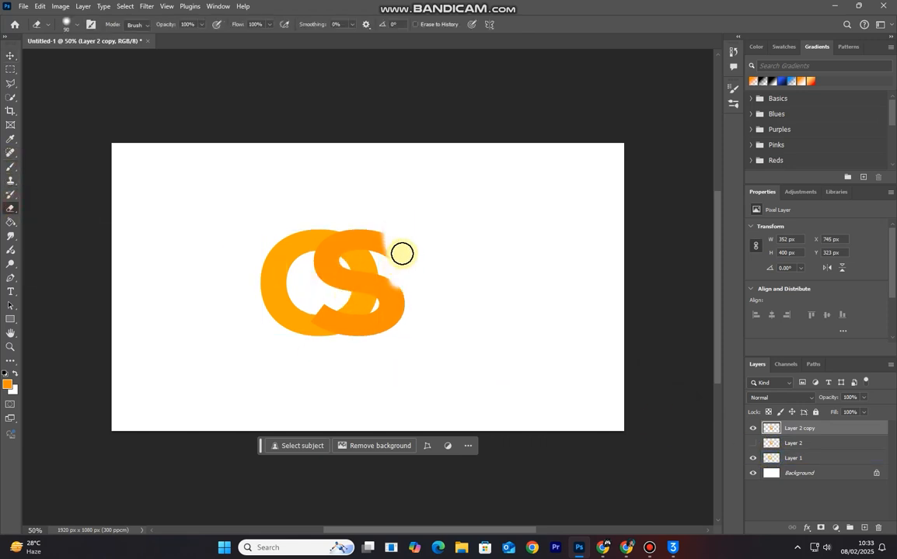
{"action": "left_click_drag", "start_coordinate": [358, 283], "coordinate": [317, 293]}
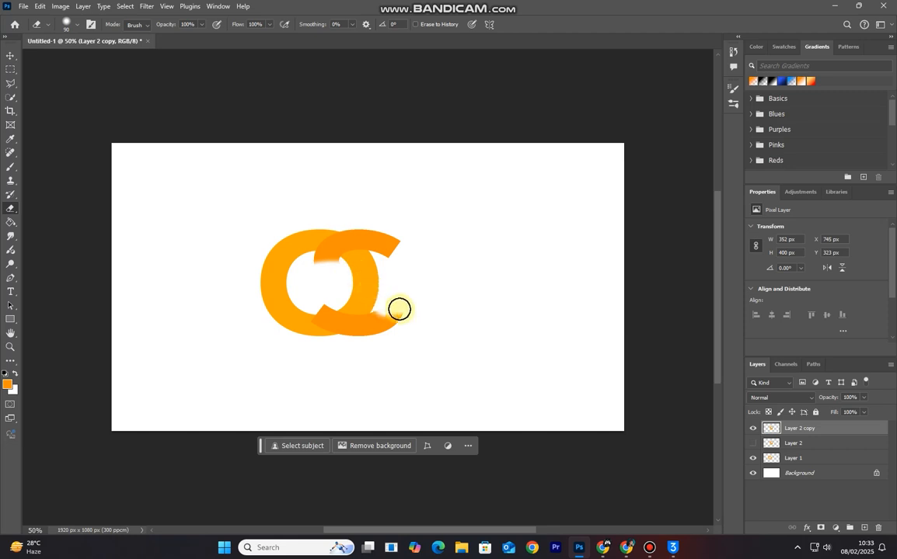
{"action": "left_click", "coordinate": [10, 56]}
{"action": "left_click", "coordinate": [753, 444]}
{"action": "left_click", "coordinate": [753, 443]}
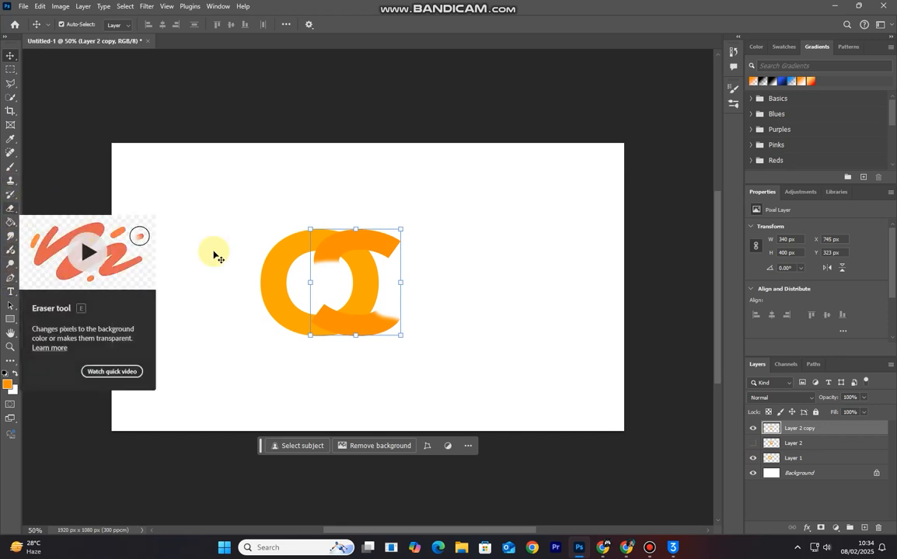
Step: Load the pixels of Layer 2 copy as a selection and expand it by 5 pixels
{"action": "right_click", "coordinate": [769, 431]}
{"action": "left_click", "coordinate": [757, 296]}
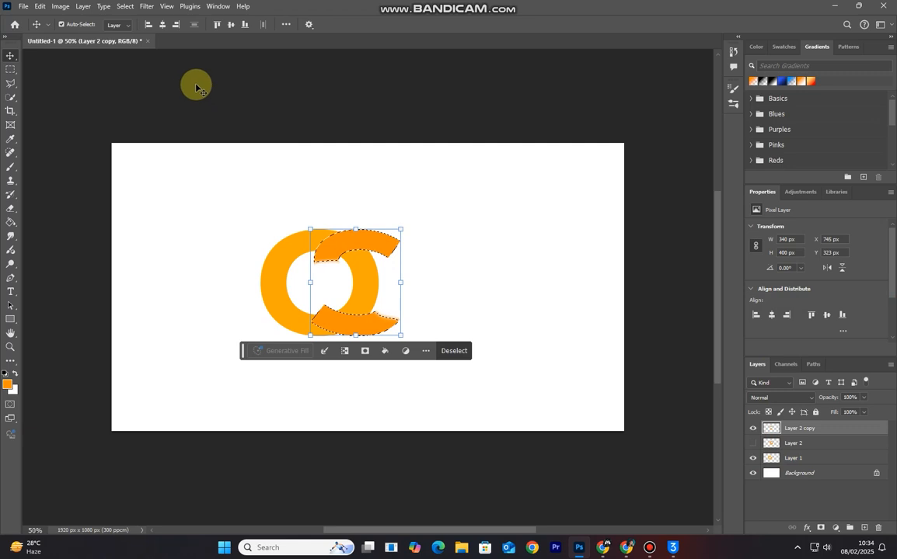
{"action": "left_click", "coordinate": [135, 6]}
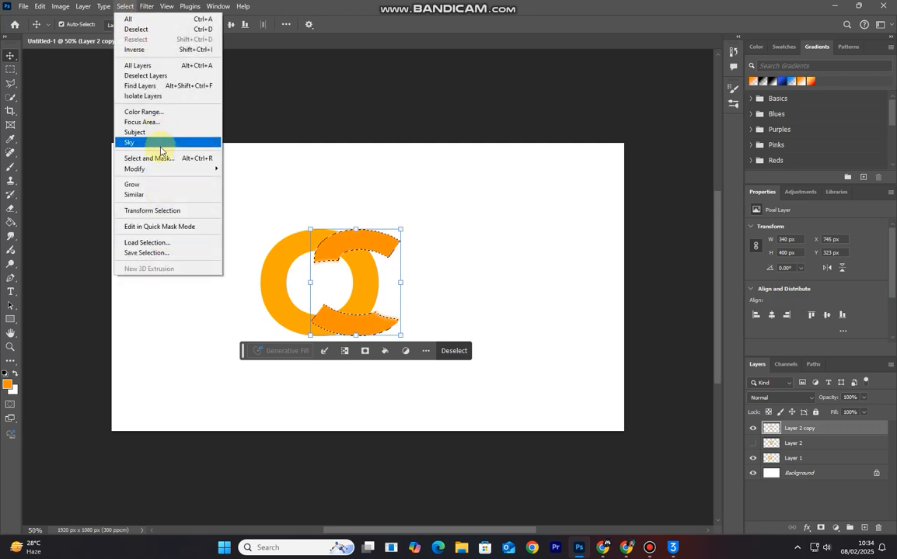
{"action": "mouse_move", "coordinate": [160, 169]}
{"action": "left_click", "coordinate": [270, 188]}
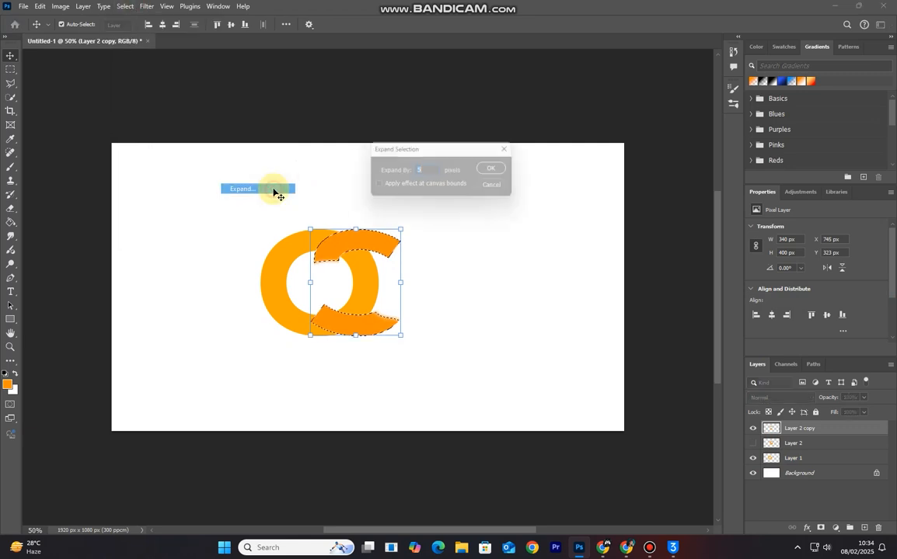
{"action": "left_click", "coordinate": [501, 173]}
Step: Delete the selected area from the O on Layer 1 and clear the selection
{"action": "left_click", "coordinate": [804, 461]}
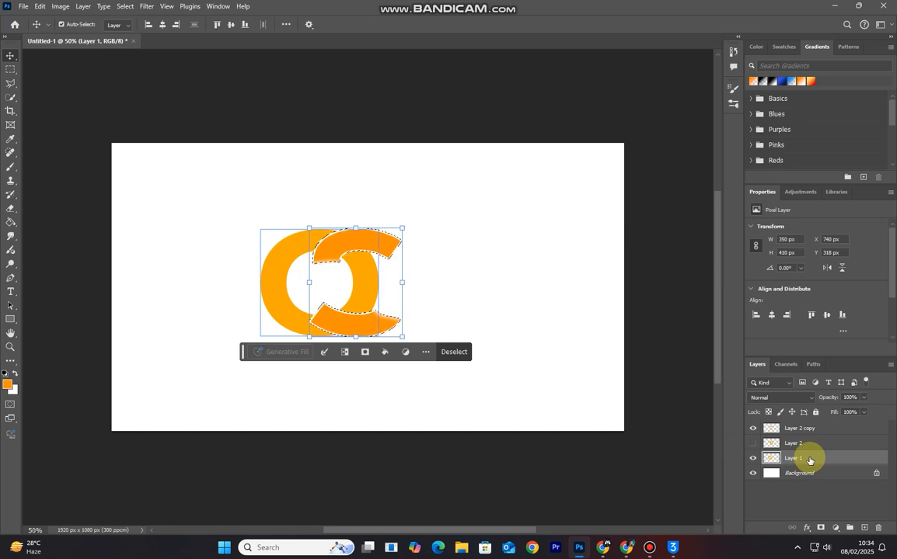
{"action": "left_click", "coordinate": [813, 432]}
{"action": "key", "text": "ctrl+d"}
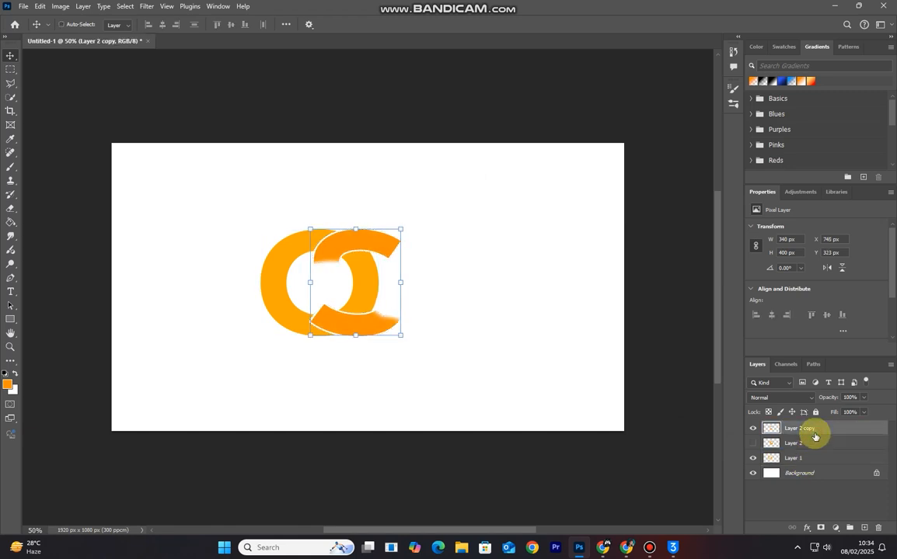
Step: Check the cut-outs in the O by toggling Layer 2 copy's visibility, and delete that layer
{"action": "left_click", "coordinate": [752, 431]}
{"action": "left_click", "coordinate": [752, 432]}
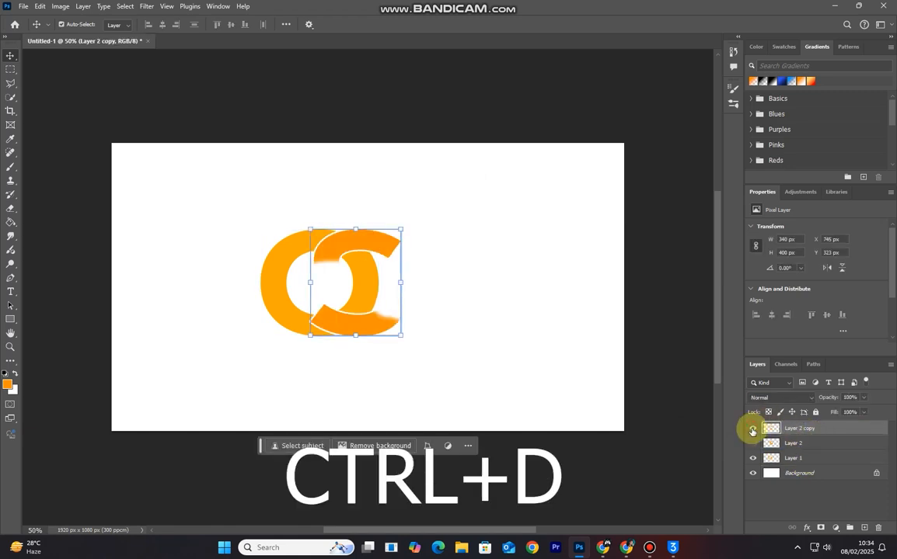
{"action": "left_click", "coordinate": [752, 431]}
{"action": "left_click_drag", "start_coordinate": [813, 432], "coordinate": [877, 525]}
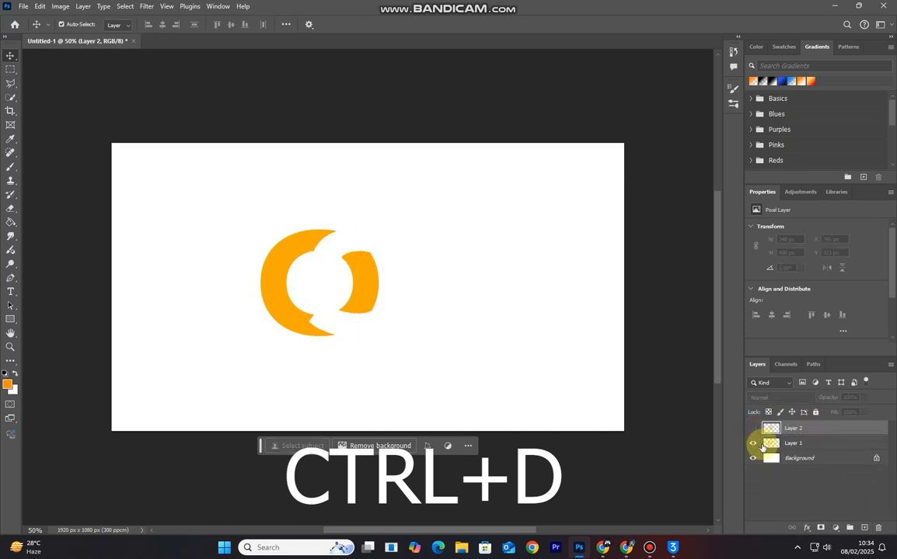
Step: Show Layer 2 again and check the gaps cut in the O around the S
{"action": "left_click", "coordinate": [752, 431]}
{"action": "left_click", "coordinate": [752, 431]}
{"action": "left_click", "coordinate": [753, 431]}
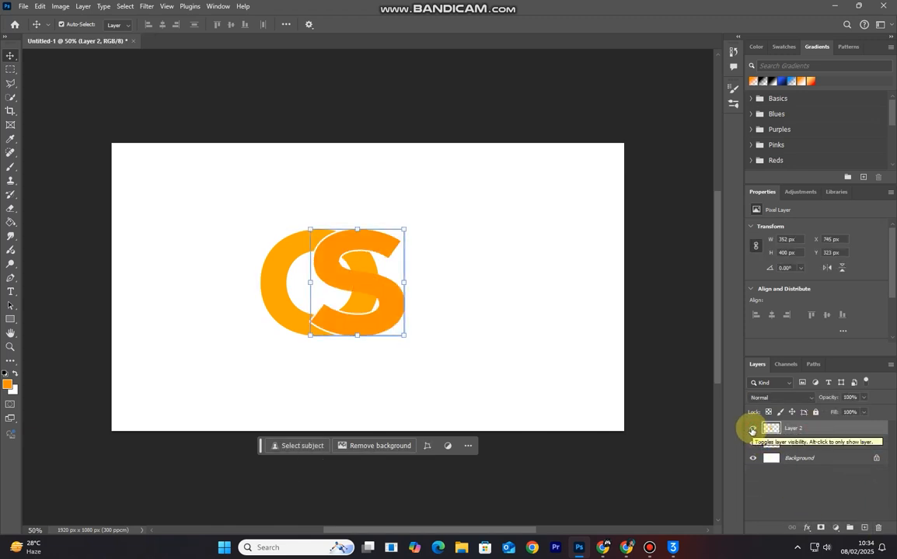
{"action": "left_click", "coordinate": [464, 308]}
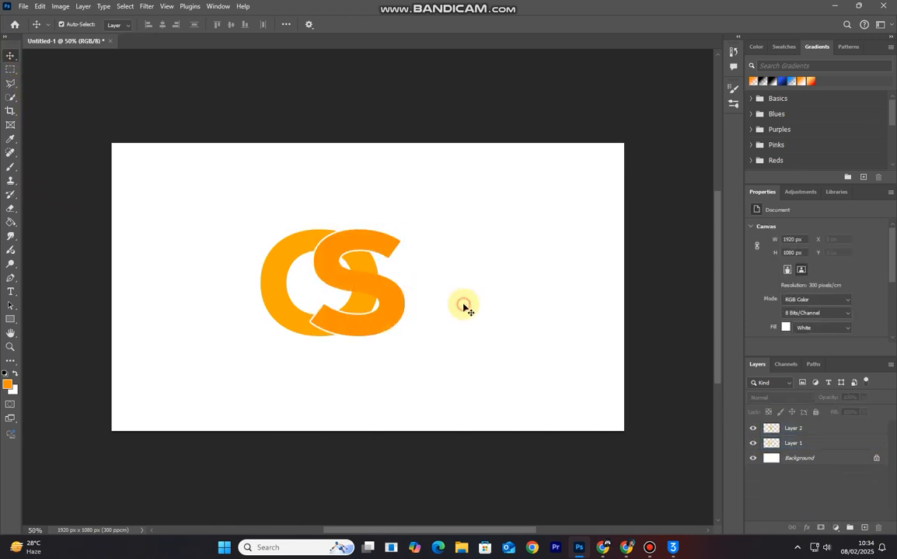
{"action": "left_click", "coordinate": [366, 327]}
{"action": "left_click", "coordinate": [390, 348]}
{"action": "scroll", "coordinate": [391, 348], "scroll_direction": "down", "scroll_amount": 1}
{"action": "scroll", "coordinate": [391, 348], "scroll_direction": "up", "scroll_amount": 1}
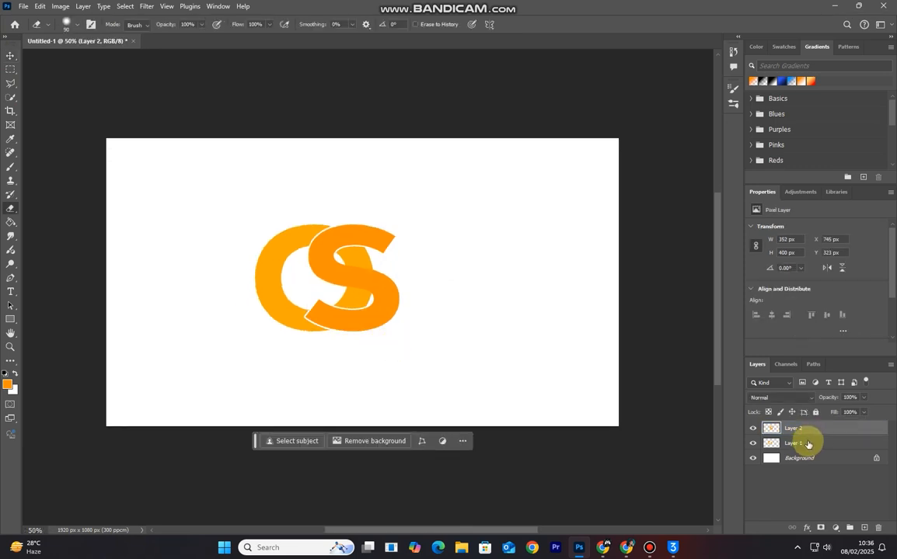
Step: Duplicate Layer 1, move the copy above Layer 2, and hide the original Layer 1
{"action": "left_click", "coordinate": [808, 446]}
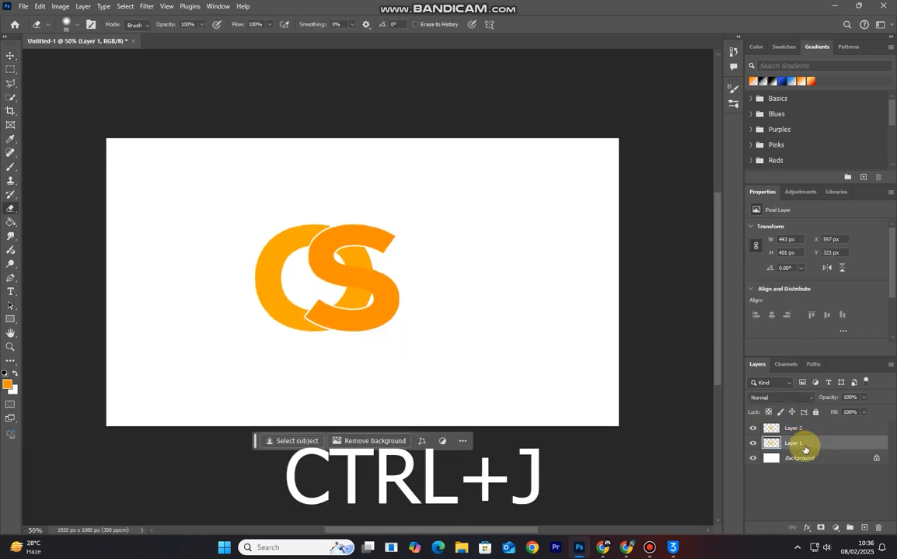
{"action": "left_click_drag", "start_coordinate": [812, 445], "coordinate": [810, 425]}
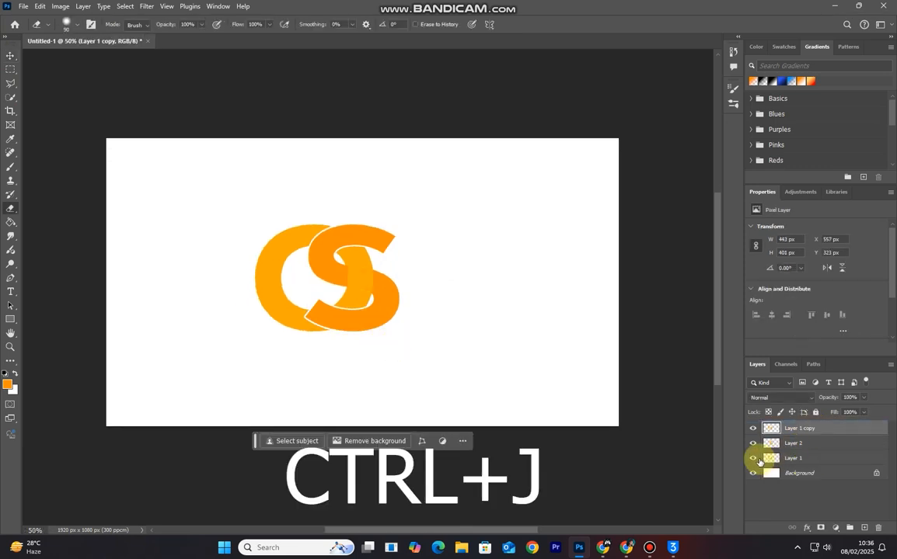
{"action": "right_click", "coordinate": [779, 443]}
{"action": "left_click", "coordinate": [787, 290]}
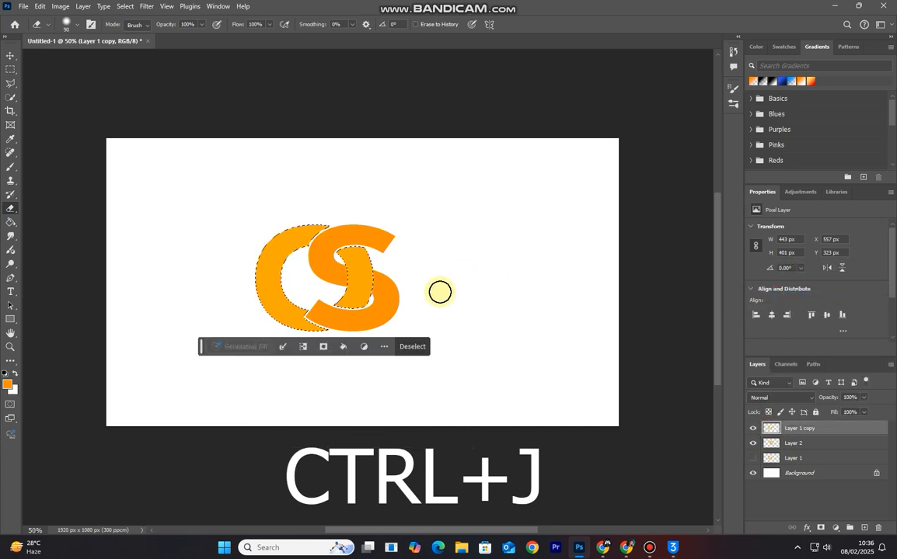
{"action": "key", "text": "ctrl+d"}
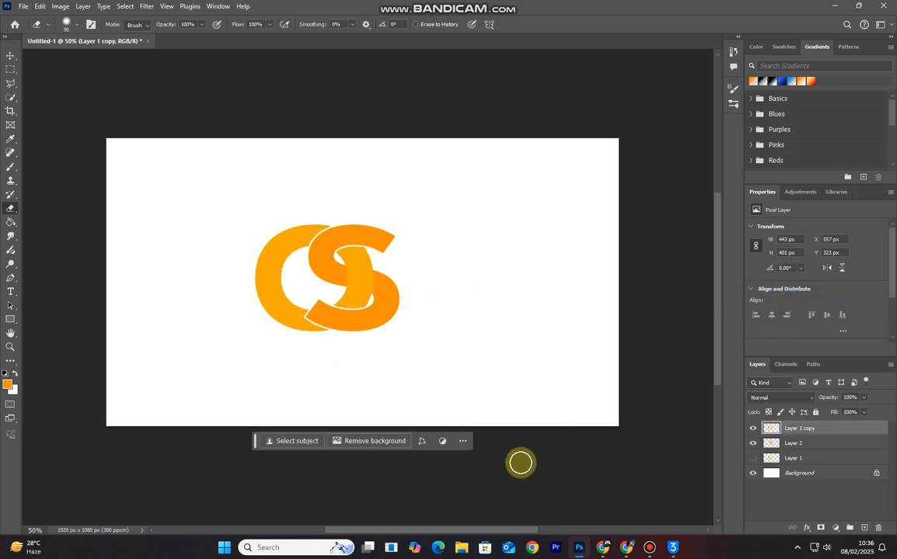
Step: Erase the O on Layer 1 copy, keeping only the short section that crosses the middle of the S
{"action": "mouse_move", "coordinate": [324, 327]}
{"action": "left_mouse_down"}
{"action": "mouse_move", "coordinate": [276, 295]}
{"action": "mouse_move", "coordinate": [277, 240]}
{"action": "mouse_move", "coordinate": [317, 228]}
{"action": "mouse_move", "coordinate": [301, 233]}
{"action": "mouse_move", "coordinate": [321, 244]}
{"action": "mouse_move", "coordinate": [293, 245]}
{"action": "mouse_move", "coordinate": [271, 287]}
{"action": "mouse_move", "coordinate": [259, 246]}
{"action": "left_mouse_up"}
{"action": "mouse_move", "coordinate": [307, 314]}
{"action": "left_mouse_down"}
{"action": "mouse_move", "coordinate": [394, 301]}
{"action": "mouse_move", "coordinate": [404, 255]}
{"action": "mouse_move", "coordinate": [322, 247]}
{"action": "left_mouse_up"}
Step: Load the pixels of Layer 1 copy as a selection and expand it by 5 pixels
{"action": "right_click", "coordinate": [769, 428]}
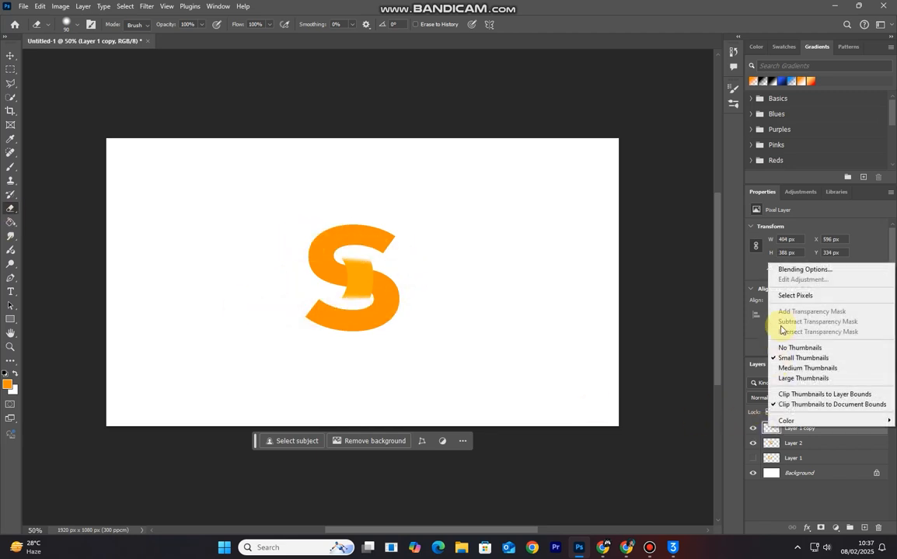
{"action": "left_click", "coordinate": [780, 294]}
{"action": "left_click", "coordinate": [126, 6]}
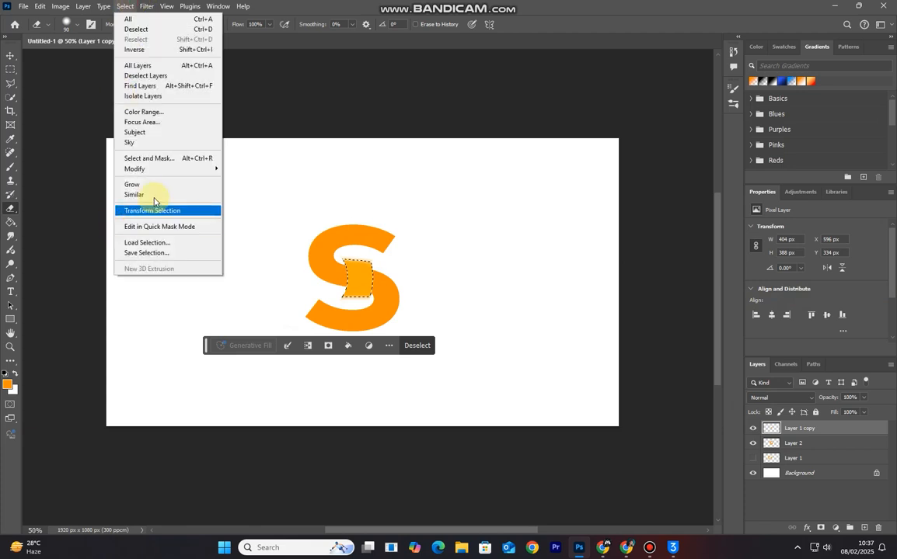
{"action": "mouse_move", "coordinate": [163, 169]}
{"action": "left_click", "coordinate": [253, 193]}
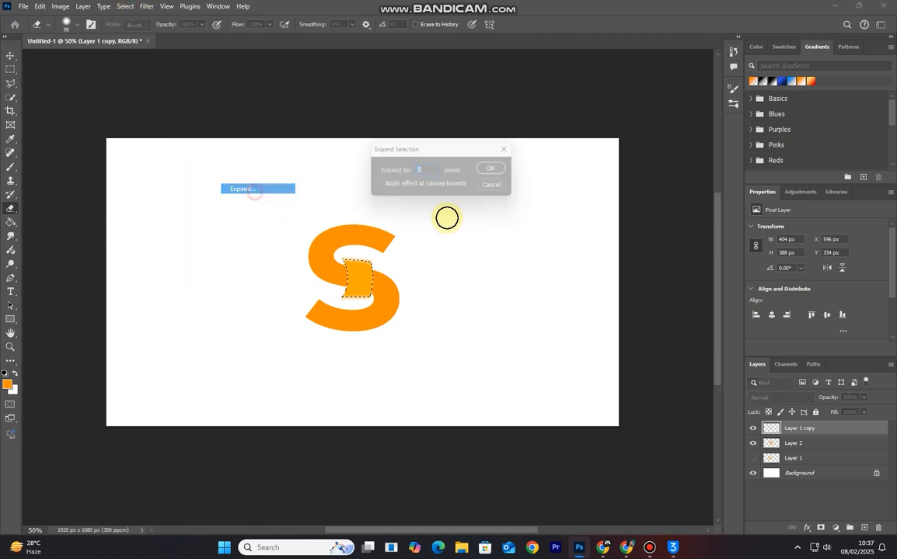
{"action": "left_click", "coordinate": [498, 167]}
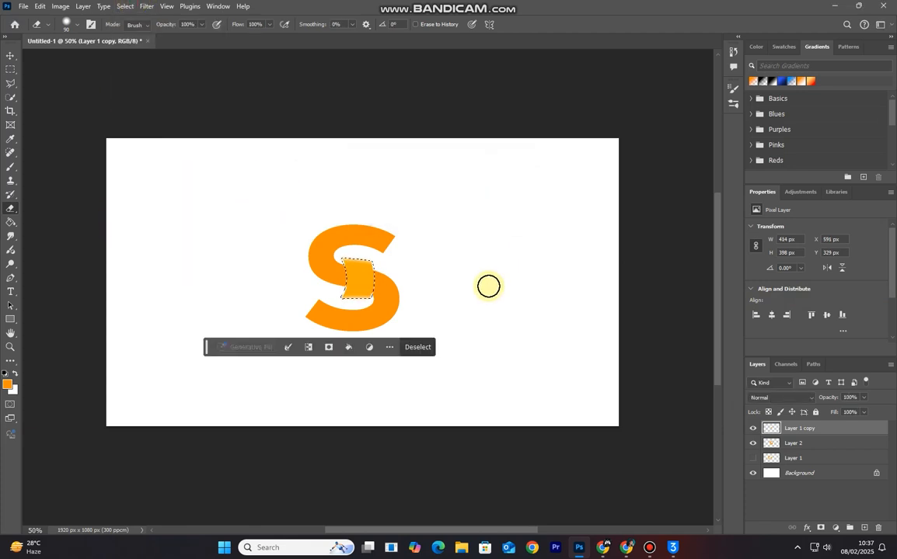
Step: Delete the selected area from the S on Layer 2 and clear the selection
{"action": "left_click", "coordinate": [800, 445]}
{"action": "key", "text": "ctrl+d"}
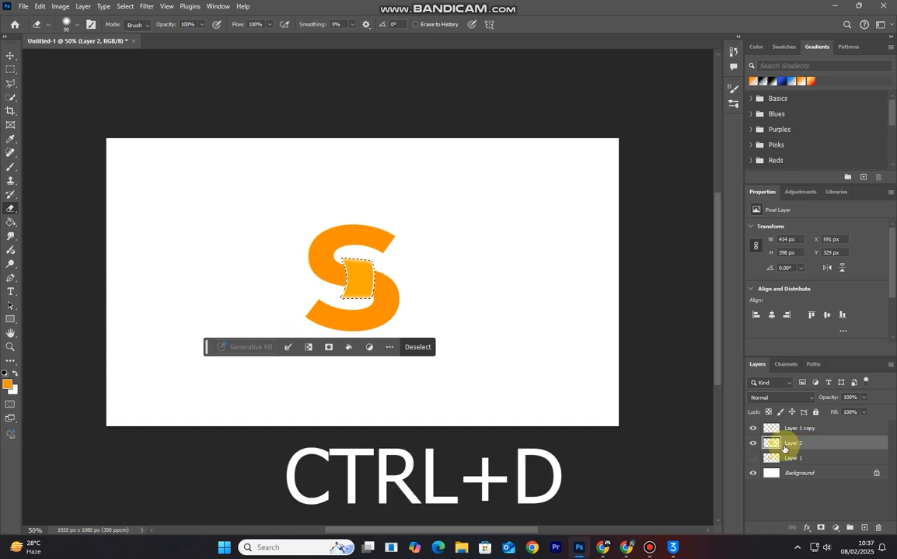
Step: Delete Layer 1 copy and make Layer 1 visible again
{"action": "left_click_drag", "start_coordinate": [800, 428], "coordinate": [878, 527]}
{"action": "left_click", "coordinate": [753, 445]}
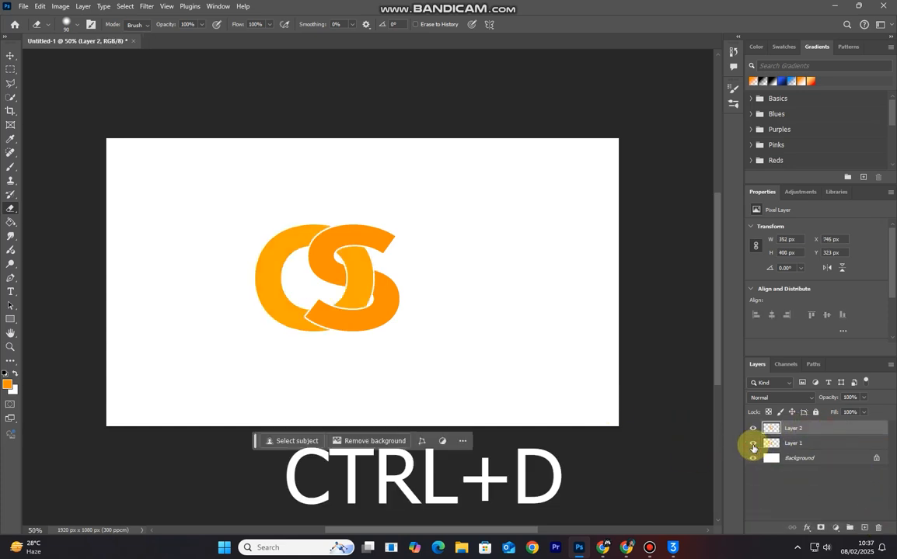
Step: Select Layer 1 and Layer 2 together and move the interlocked logo to the horizontal center of the canvas
{"action": "left_click", "coordinate": [10, 55]}
{"action": "scroll", "coordinate": [295, 262], "scroll_direction": "down", "scroll_amount": 2}
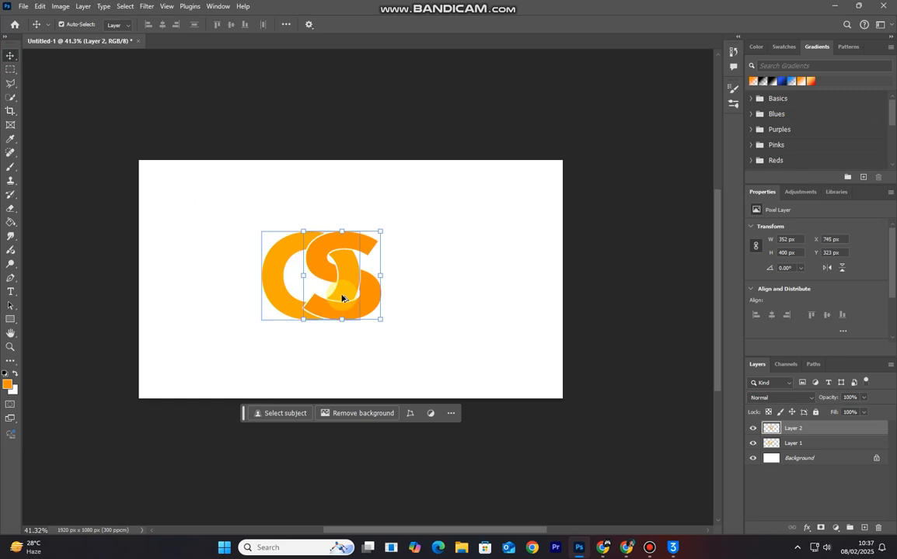
{"action": "scroll", "coordinate": [342, 297], "scroll_direction": "up", "scroll_amount": 1}
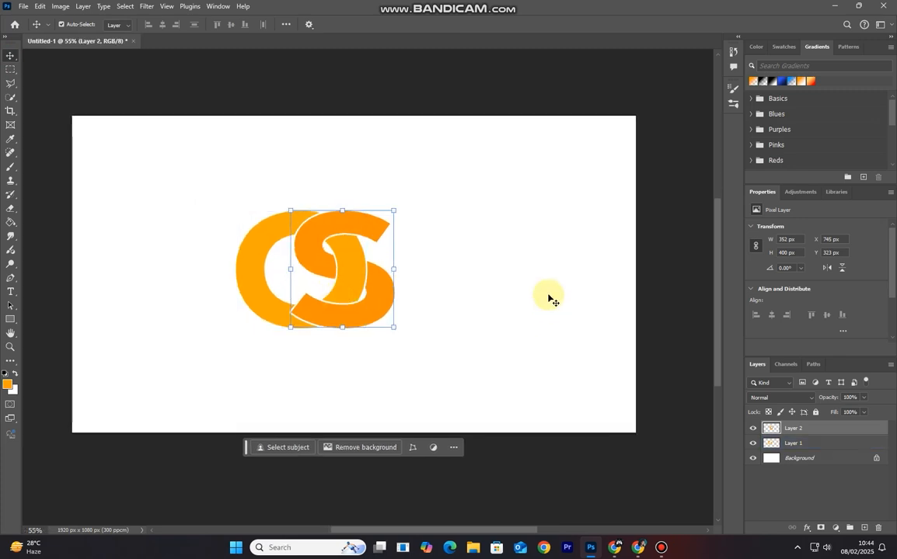
{"action": "left_click", "coordinate": [839, 441], "text": "shift"}
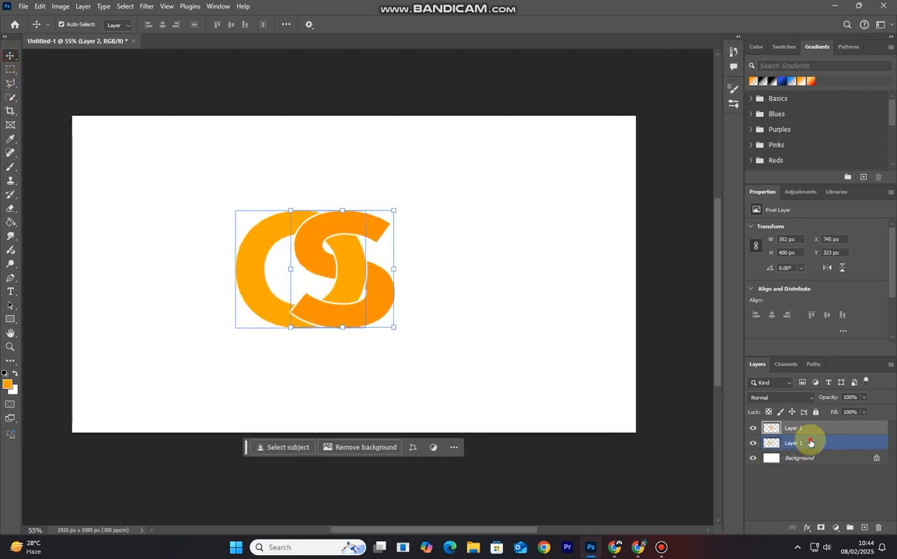
{"action": "left_click_drag", "start_coordinate": [353, 292], "coordinate": [386, 278]}
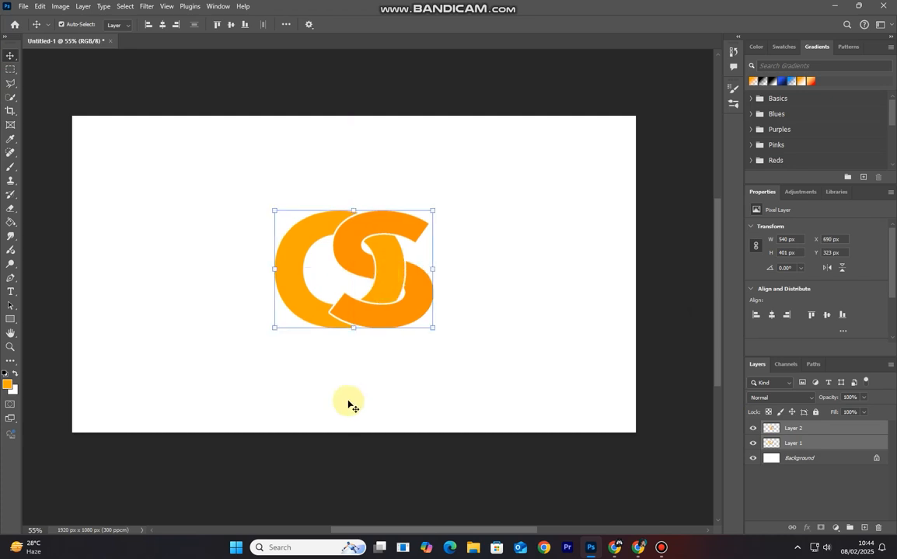
Step: Select Layer 2 and set the foreground color to #ffa800
{"action": "left_click", "coordinate": [10, 292]}
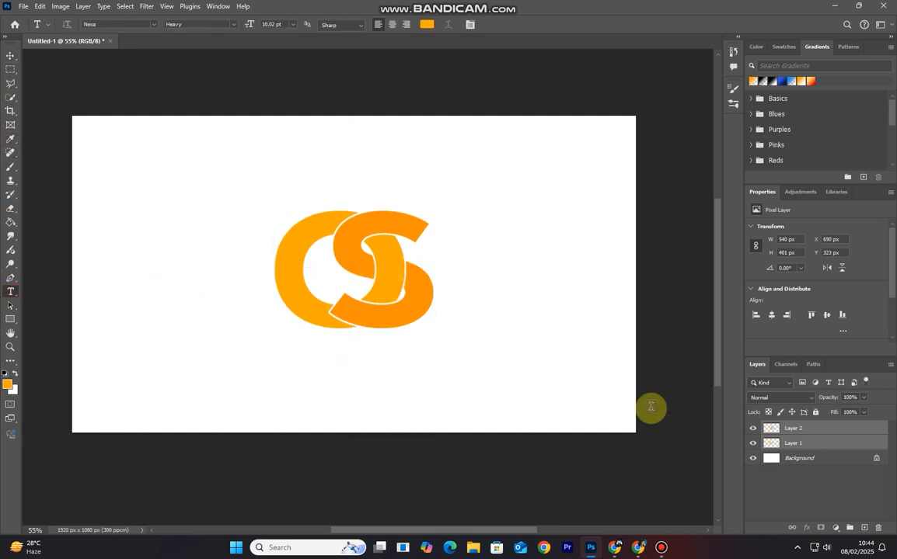
{"action": "left_click", "coordinate": [821, 429]}
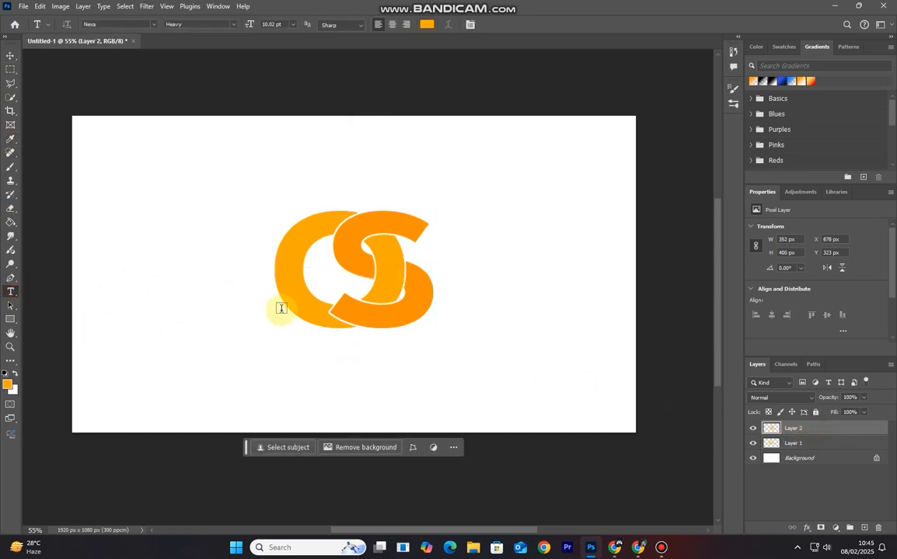
{"action": "left_click", "coordinate": [10, 57]}
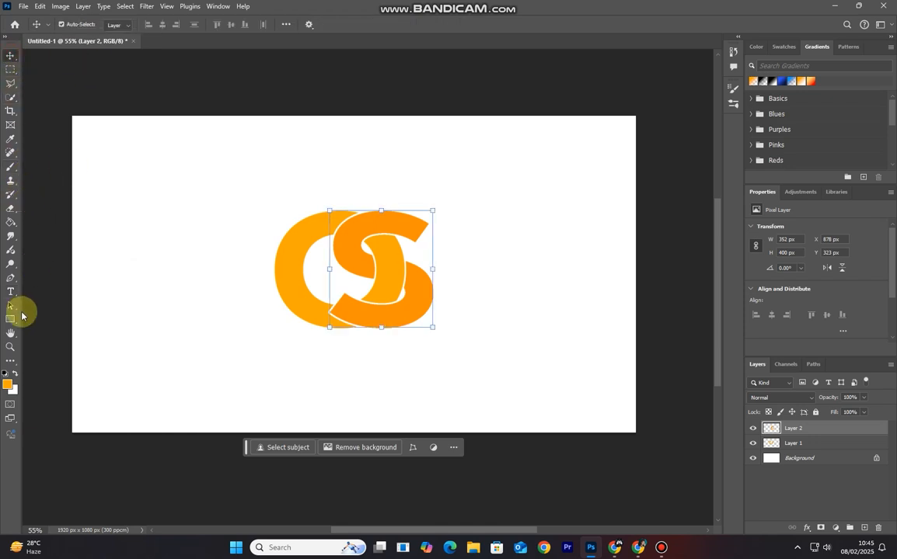
{"action": "left_click", "coordinate": [7, 391]}
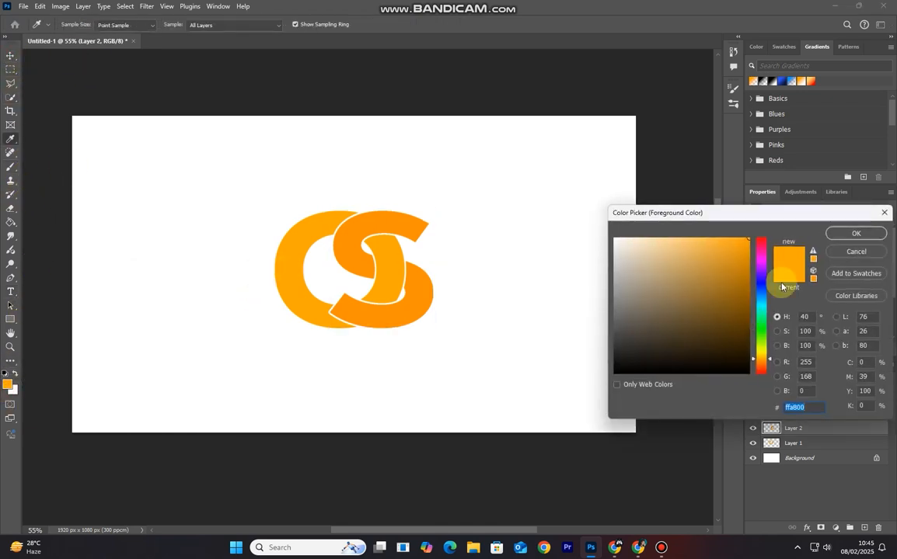
{"action": "left_click", "coordinate": [854, 234]}
Step: Add the text "ONLINE SOLAR PANEL" in Nexa Heavy below the logo
{"action": "left_click", "coordinate": [11, 291]}
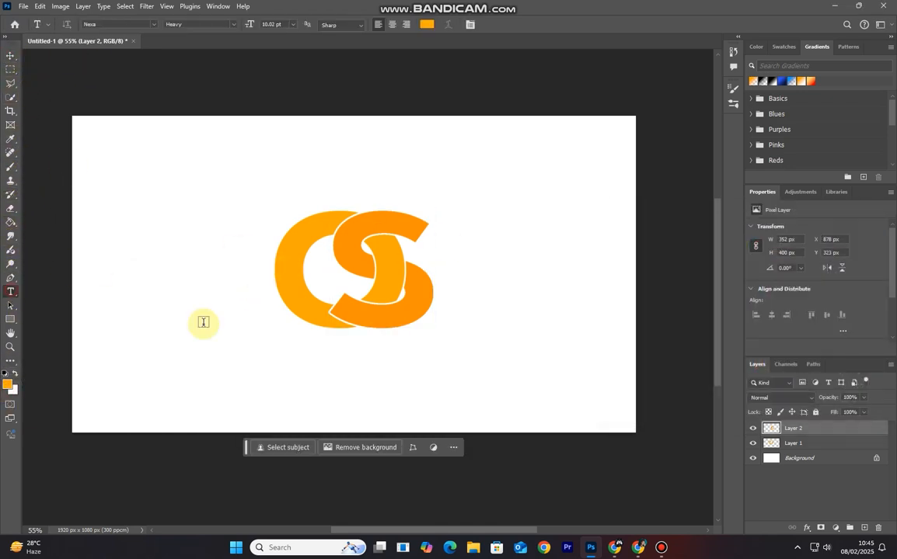
{"action": "left_click", "coordinate": [214, 356]}
{"action": "key", "text": "BackSpace"}
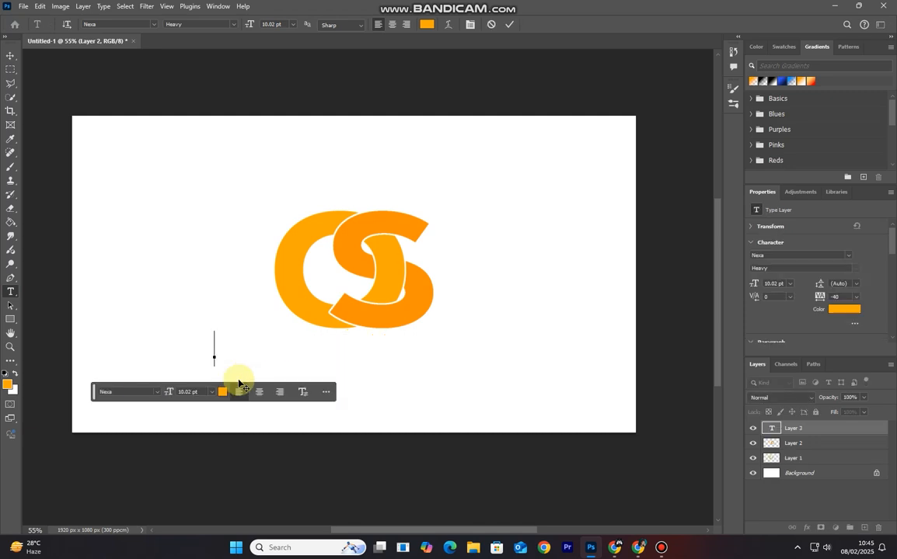
{"action": "type", "text": "ONLINE SOLAR PANN"}
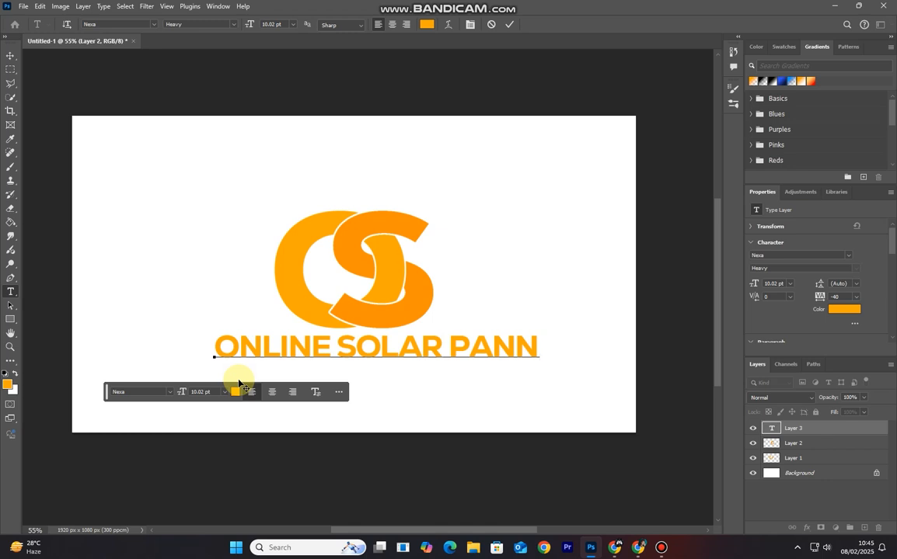
{"action": "key", "text": "BackSpace"}
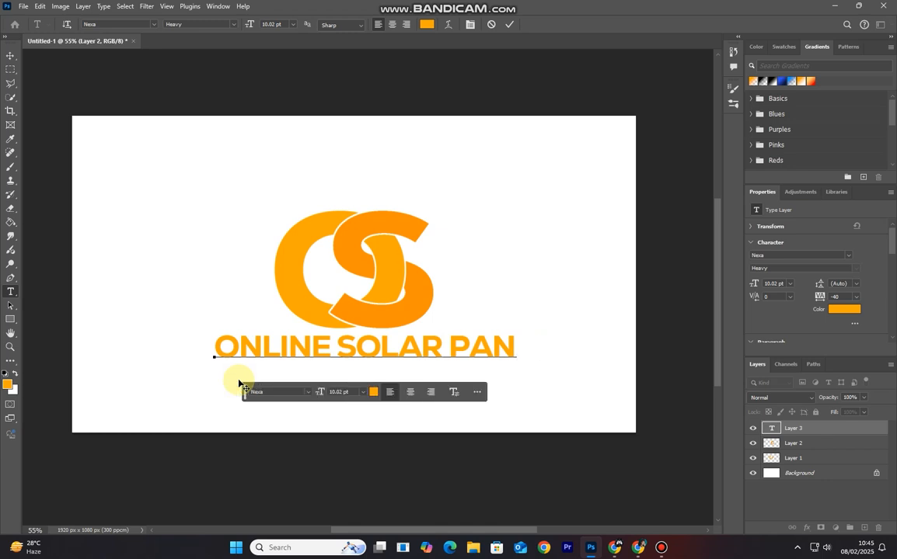
{"action": "type", "text": "EL"}
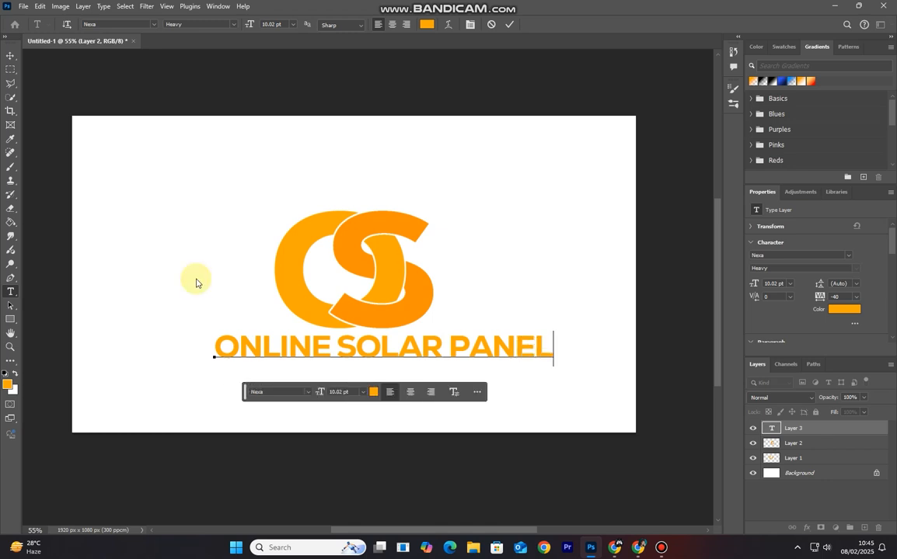
{"action": "left_click", "coordinate": [509, 24]}
Step: Set the tracking of the "ONLINE SOLAR PANEL" text to 320 and shift the line back under the logo
{"action": "left_click", "coordinate": [10, 61]}
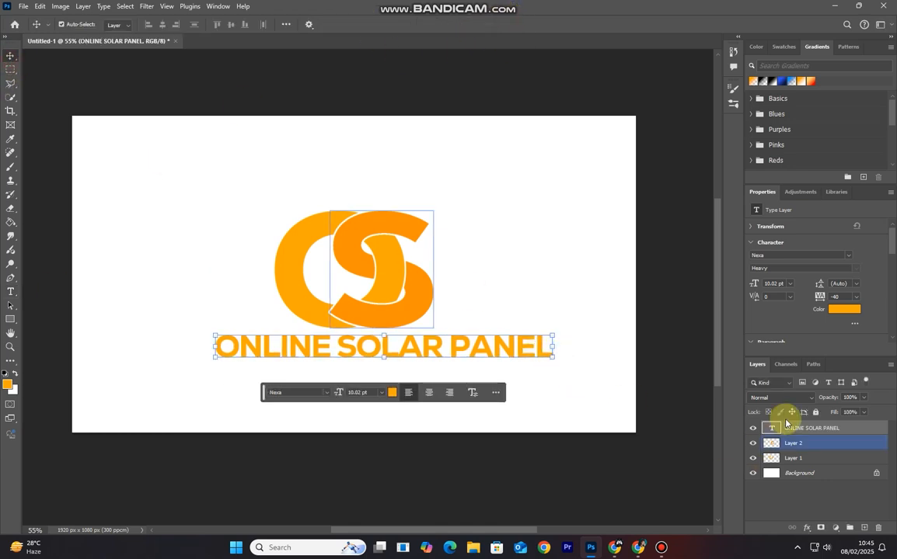
{"action": "left_click_drag", "start_coordinate": [821, 297], "coordinate": [826, 294]}
{"action": "left_click_drag", "start_coordinate": [354, 350], "coordinate": [220, 352]}
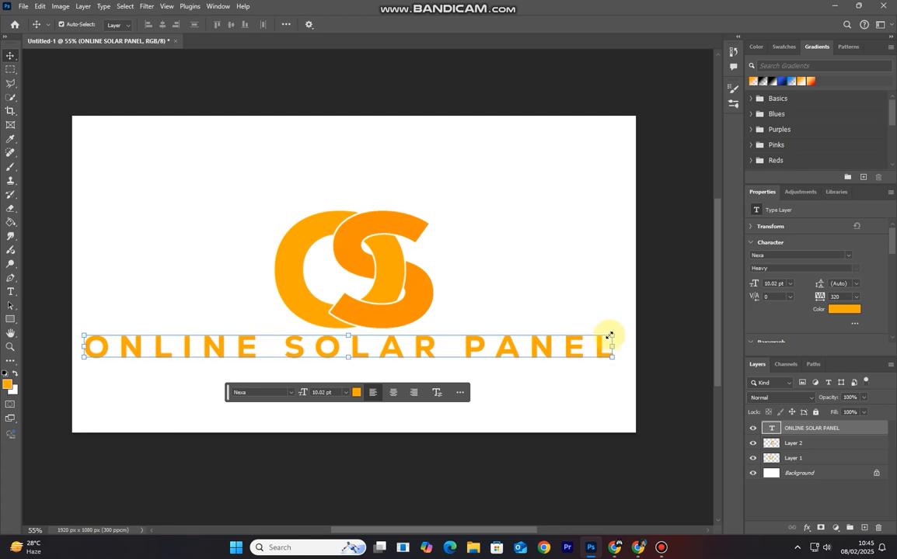
Step: Scale the "ONLINE SOLAR PANEL" text down to about 59% and center it just below the logo
{"action": "left_click_drag", "start_coordinate": [614, 335], "coordinate": [397, 355]}
{"action": "left_click_drag", "start_coordinate": [349, 360], "coordinate": [456, 357]}
{"action": "left_click", "coordinate": [536, 26]}
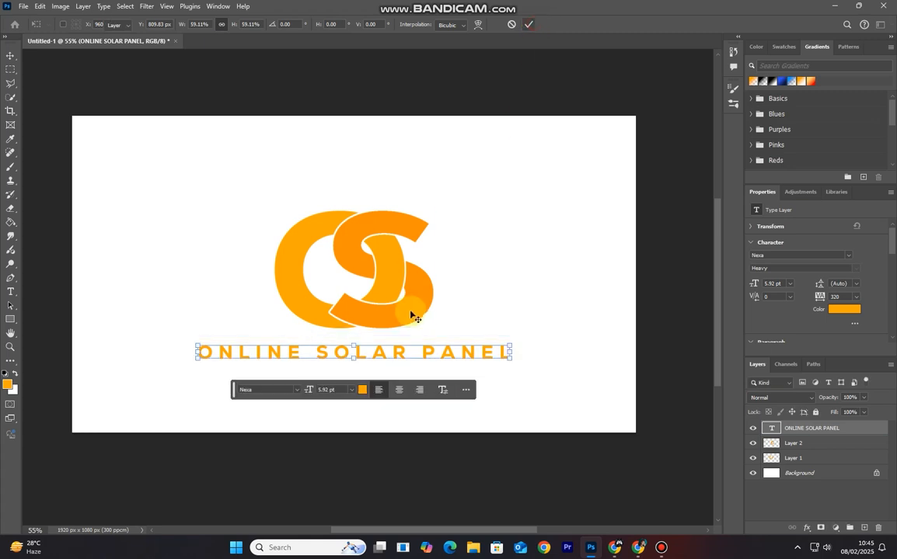
Step: Add a second text layer reading "COMPANY" near the "ONLINE SOLAR PANEL" line
{"action": "left_click", "coordinate": [258, 372]}
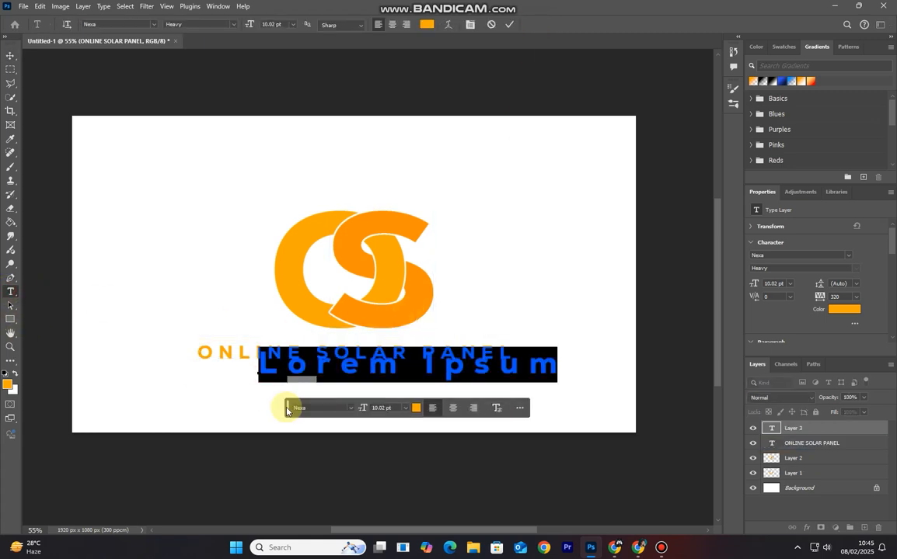
{"action": "left_click", "coordinate": [514, 25]}
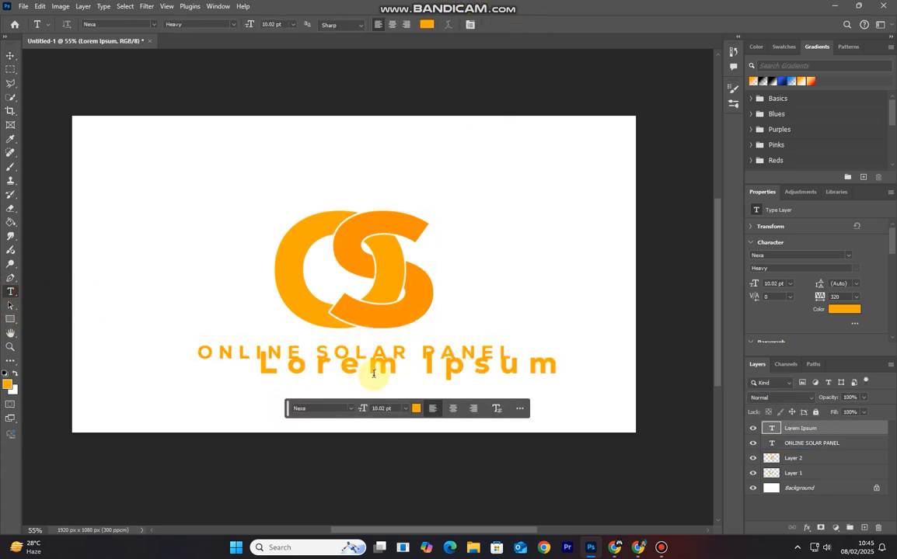
{"action": "double_click", "coordinate": [772, 429]}
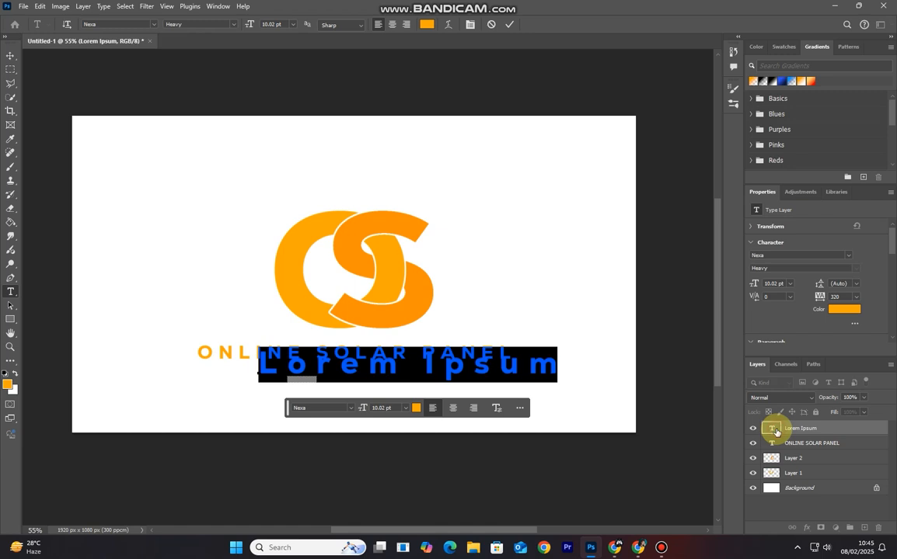
{"action": "key", "text": "BackSpace"}
{"action": "type", "text": "COMPANY"}
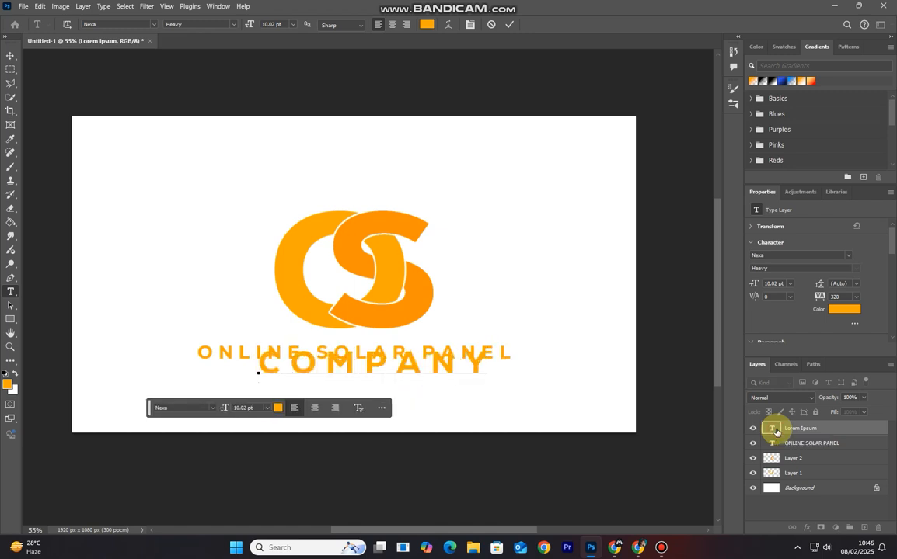
{"action": "left_click", "coordinate": [509, 24]}
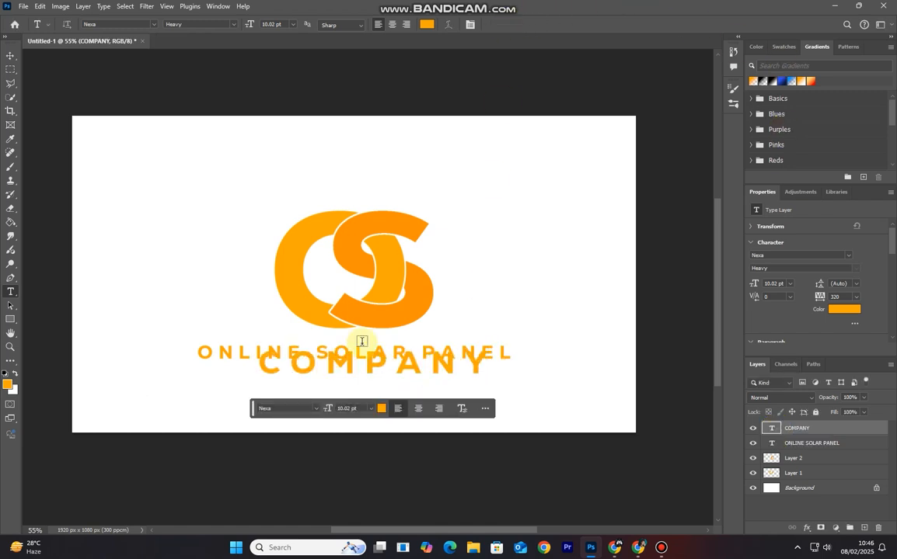
Step: Move the "COMPANY" text down so it sits directly beneath "ONLINE SOLAR PANEL"
{"action": "left_click", "coordinate": [9, 55]}
{"action": "left_click_drag", "start_coordinate": [390, 374], "coordinate": [390, 387]}
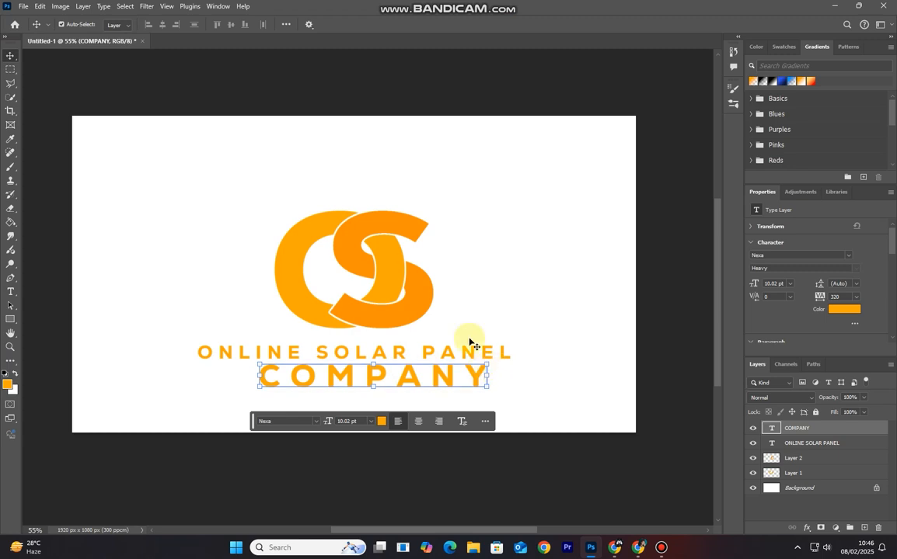
Step: Scale the "COMPANY" text to about 61% width and 82% height and center it beneath "ONLINE SOLAR PANEL"
{"action": "left_click_drag", "start_coordinate": [486, 363], "coordinate": [404, 378]}
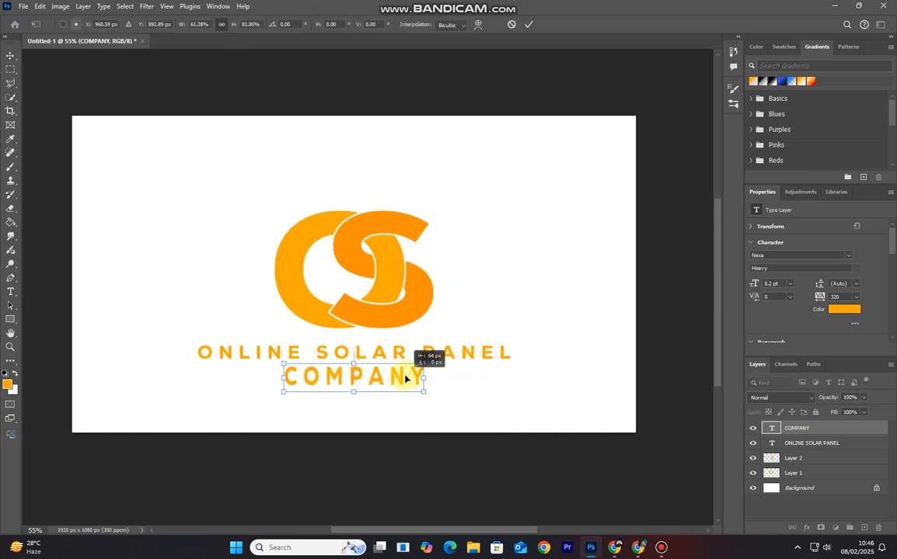
{"action": "left_click", "coordinate": [528, 24]}
{"action": "left_click", "coordinate": [478, 296]}
{"action": "scroll", "coordinate": [478, 305], "scroll_direction": "down", "scroll_amount": 2}
{"action": "scroll", "coordinate": [484, 341], "scroll_direction": "up", "scroll_amount": 2}
Step: Draw a thin orange rectangle about 1060 by 13 px as a divider and place it between the logo and "ONLINE SOLAR PANEL"
{"action": "left_click", "coordinate": [794, 444]}
{"action": "left_click", "coordinate": [812, 431]}
{"action": "left_click", "coordinate": [863, 528]}
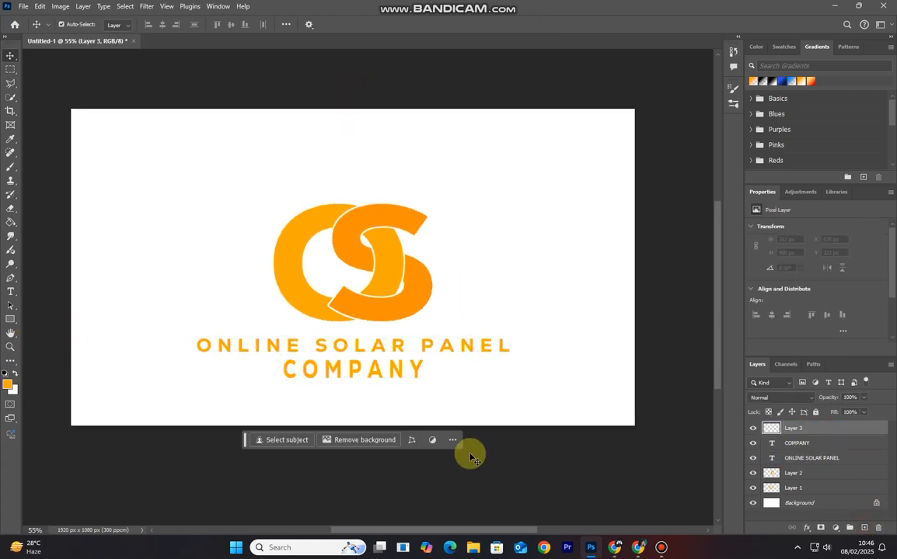
{"action": "left_click", "coordinate": [10, 319]}
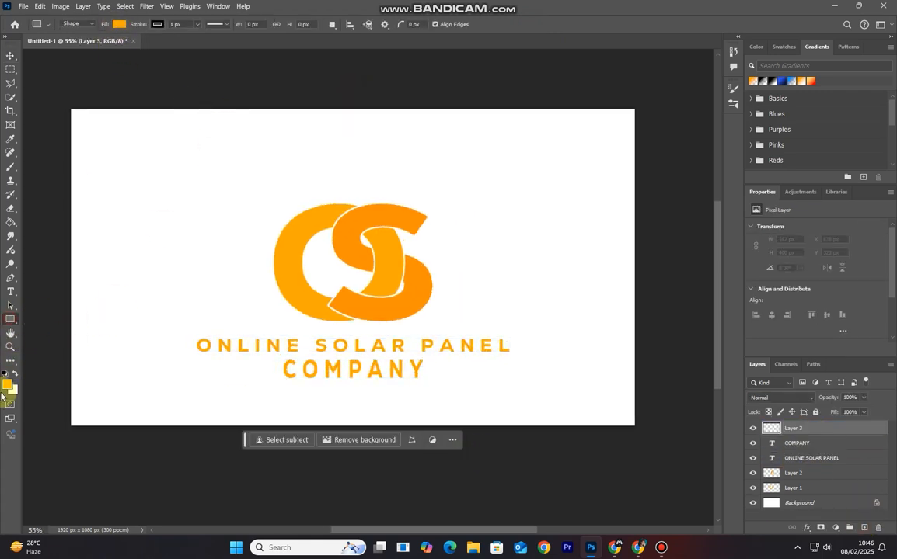
{"action": "left_click", "coordinate": [8, 384]}
{"action": "key", "text": "Return"}
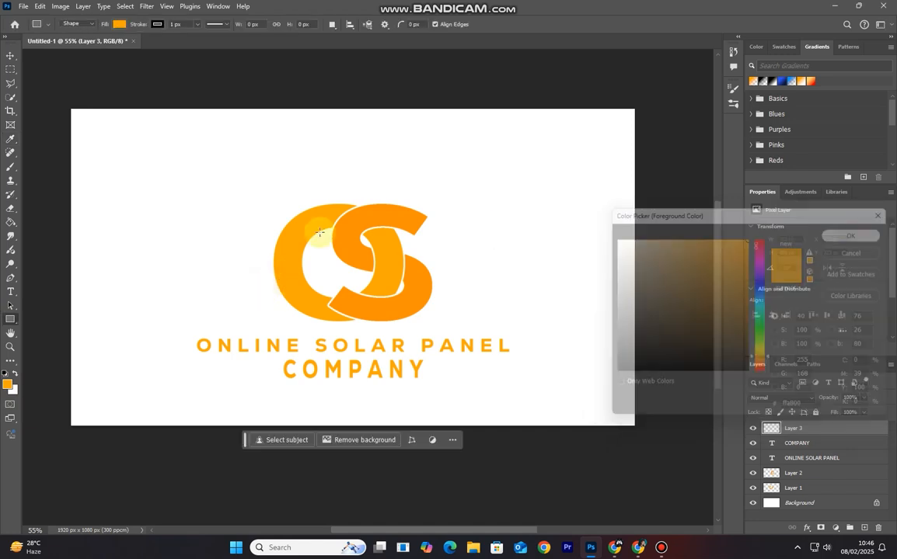
{"action": "left_click_drag", "start_coordinate": [196, 317], "coordinate": [506, 320]}
{"action": "left_click", "coordinate": [7, 54]}
{"action": "left_click_drag", "start_coordinate": [385, 320], "coordinate": [386, 334]}
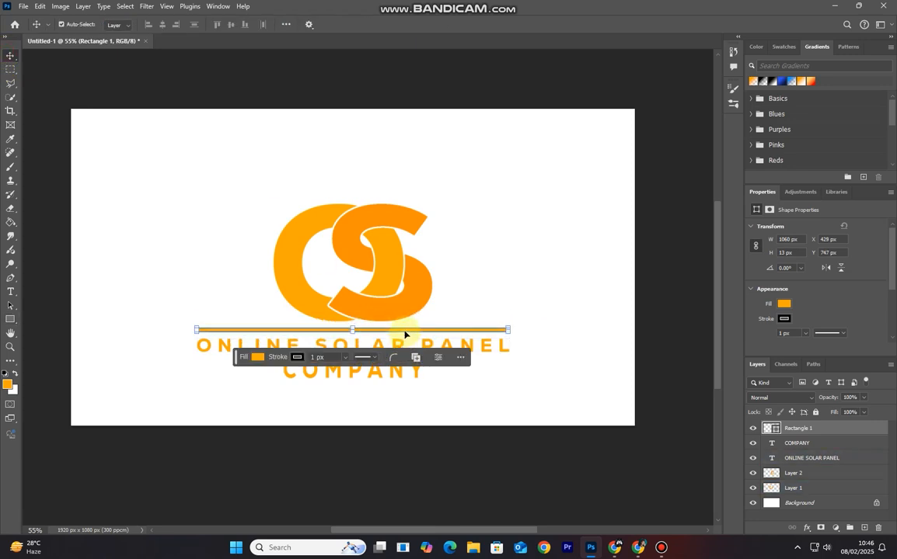
Step: Duplicate the divider bar and place the copy just below the "COMPANY" text
{"action": "left_click_drag", "start_coordinate": [412, 335], "coordinate": [405, 387]}
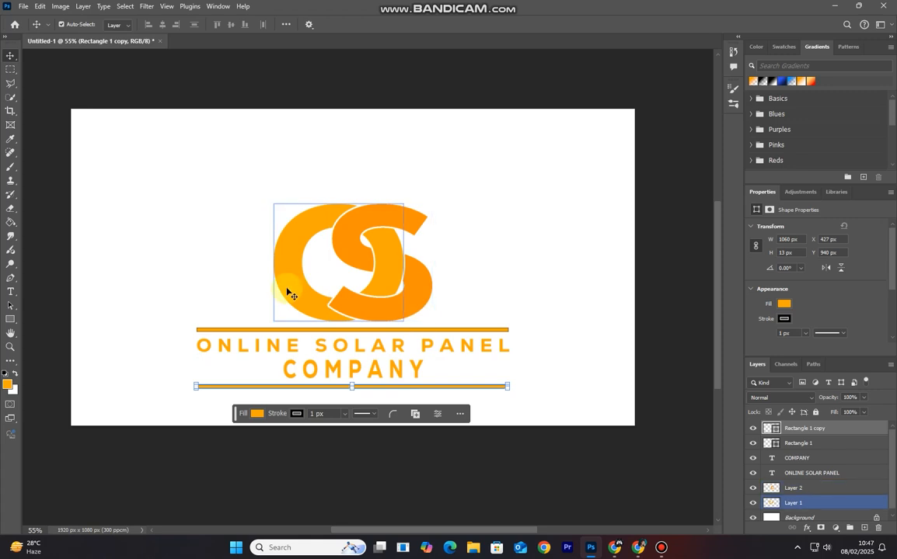
{"action": "left_click", "coordinate": [13, 54]}
{"action": "left_click", "coordinate": [237, 191]}
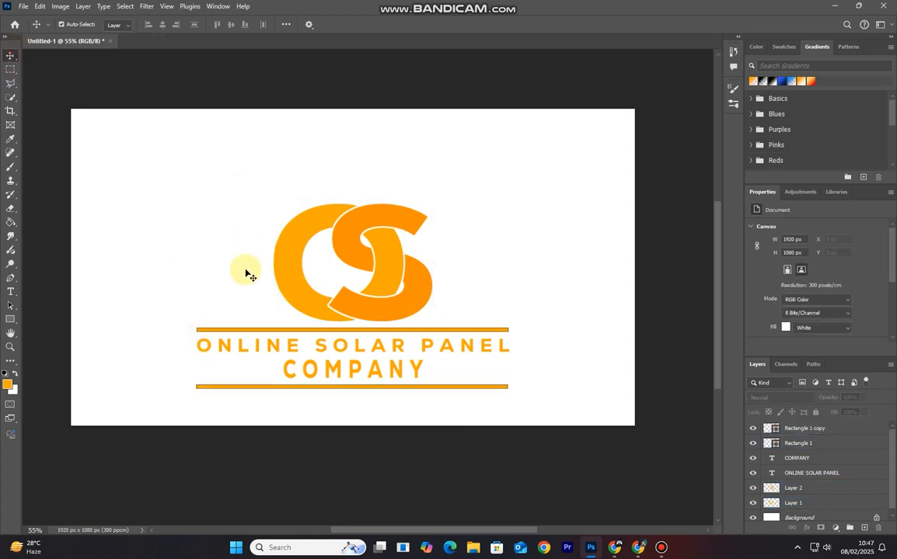
{"action": "scroll", "coordinate": [295, 366], "scroll_direction": "down", "scroll_amount": 2}
{"action": "scroll", "coordinate": [295, 366], "scroll_direction": "up", "scroll_amount": 1}
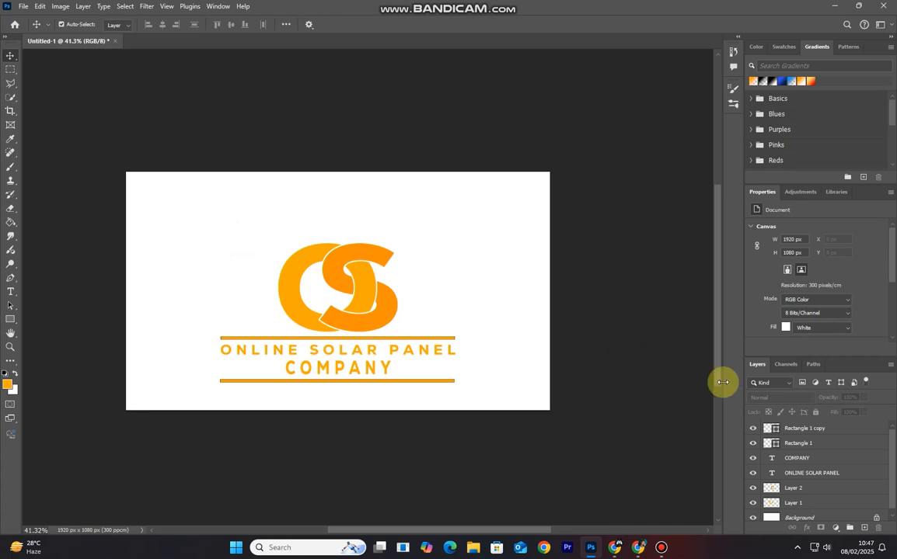
Step: Select all layers above the Background and move the whole logo up to center it on the canvas
{"action": "left_click", "coordinate": [842, 428]}
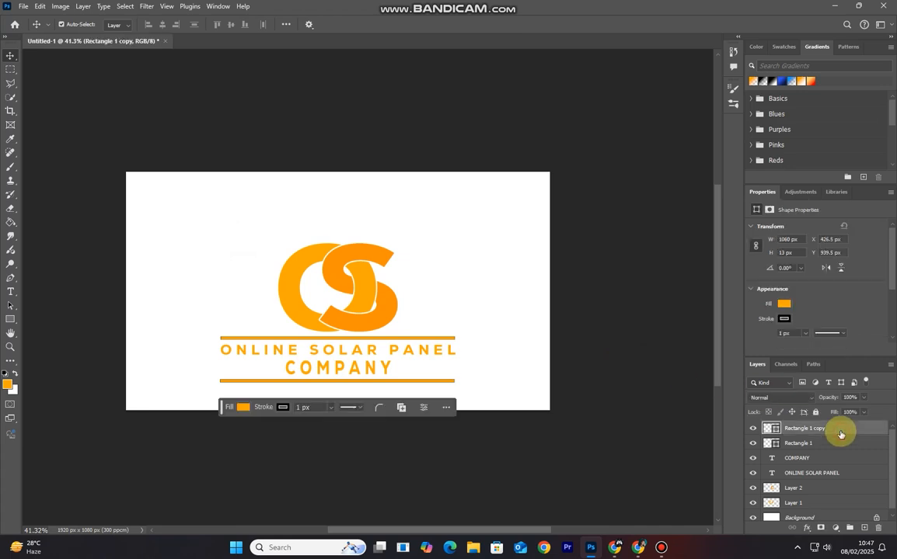
{"action": "left_click", "coordinate": [819, 506], "text": "shift"}
{"action": "left_click_drag", "start_coordinate": [367, 325], "coordinate": [365, 293]}
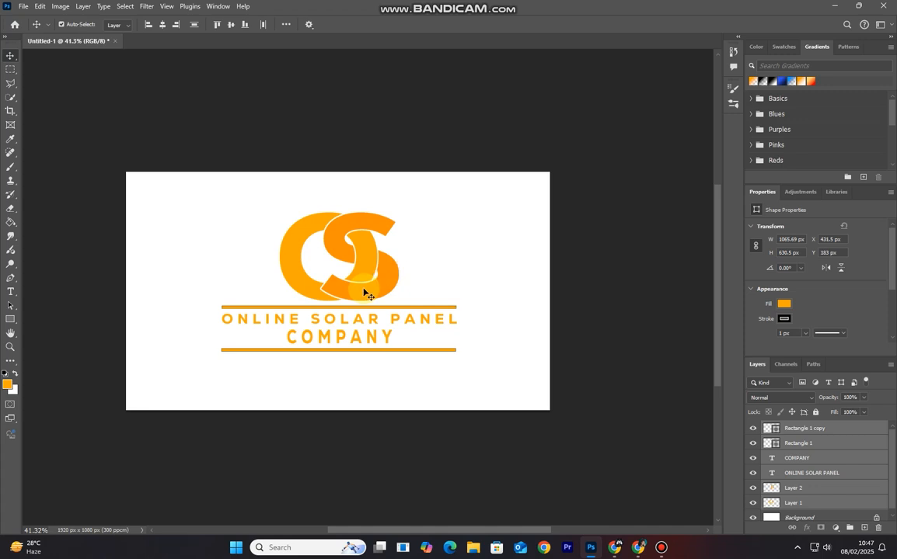
{"action": "left_click", "coordinate": [300, 366]}
{"action": "scroll", "coordinate": [298, 359], "scroll_direction": "up", "scroll_amount": 5}
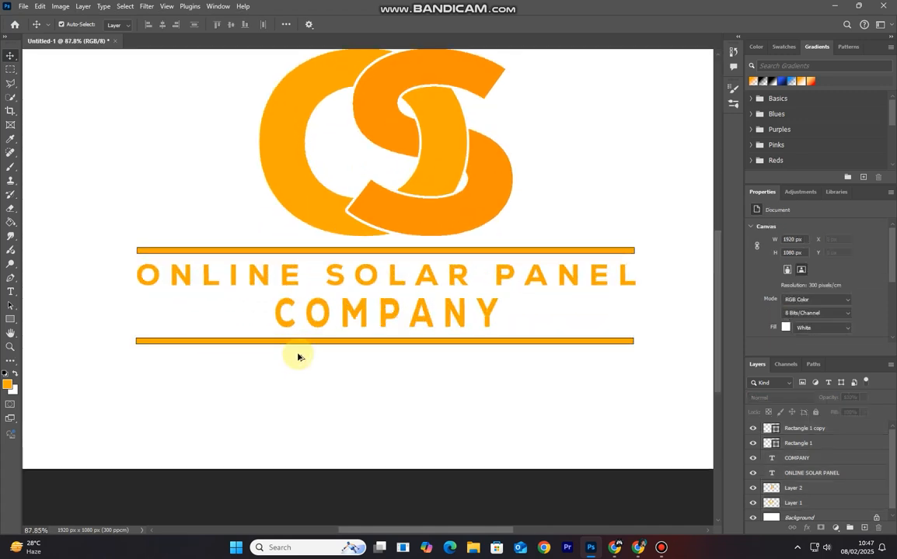
{"action": "scroll", "coordinate": [297, 357], "scroll_direction": "down", "scroll_amount": 5}
Step: Remove the outline of the lower divider bar by setting its stroke to 0 px with no color
{"action": "left_click", "coordinate": [298, 348]}
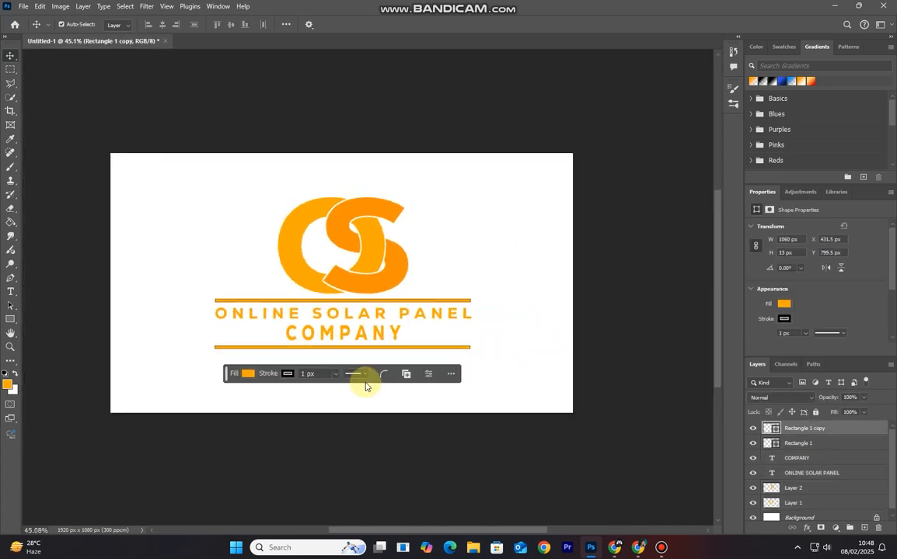
{"action": "left_click", "coordinate": [335, 374]}
{"action": "left_click_drag", "start_coordinate": [334, 389], "coordinate": [305, 390]}
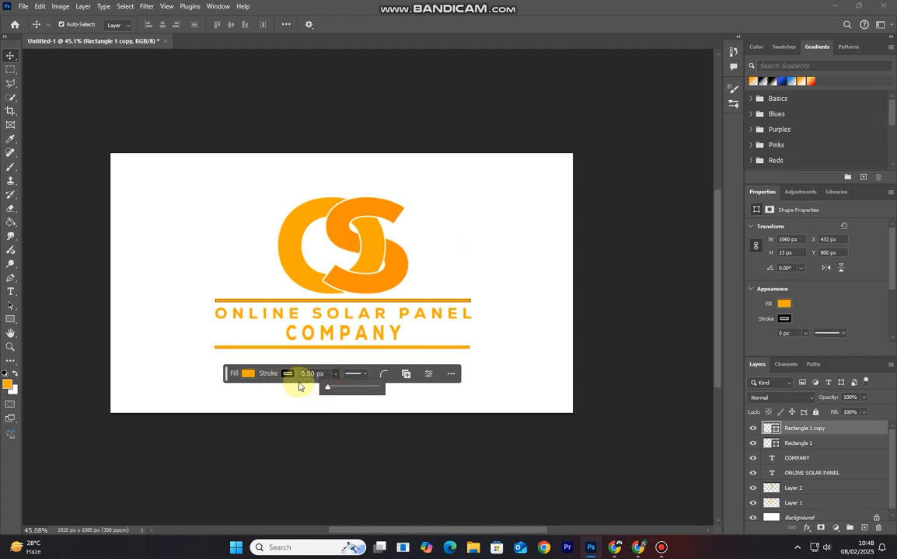
{"action": "left_click", "coordinate": [291, 376]}
{"action": "left_click", "coordinate": [240, 354]}
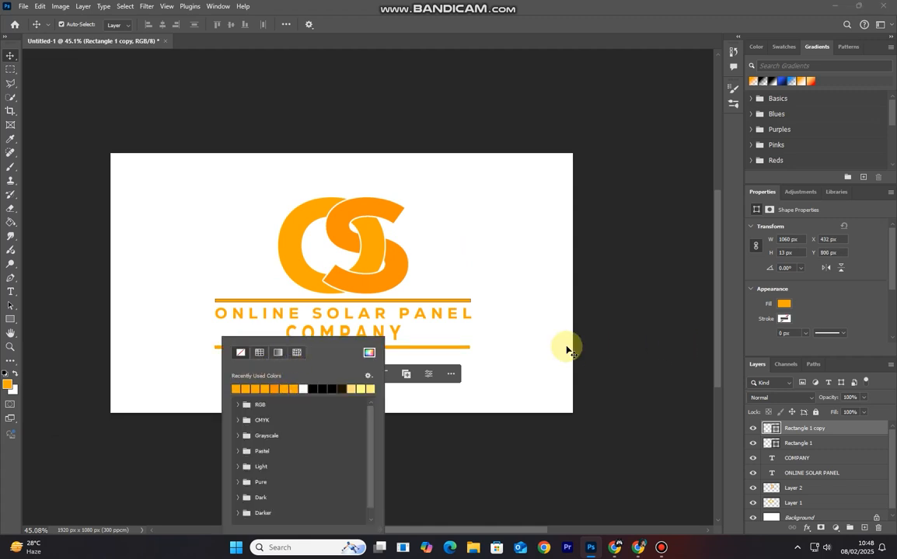
{"action": "left_click", "coordinate": [459, 305]}
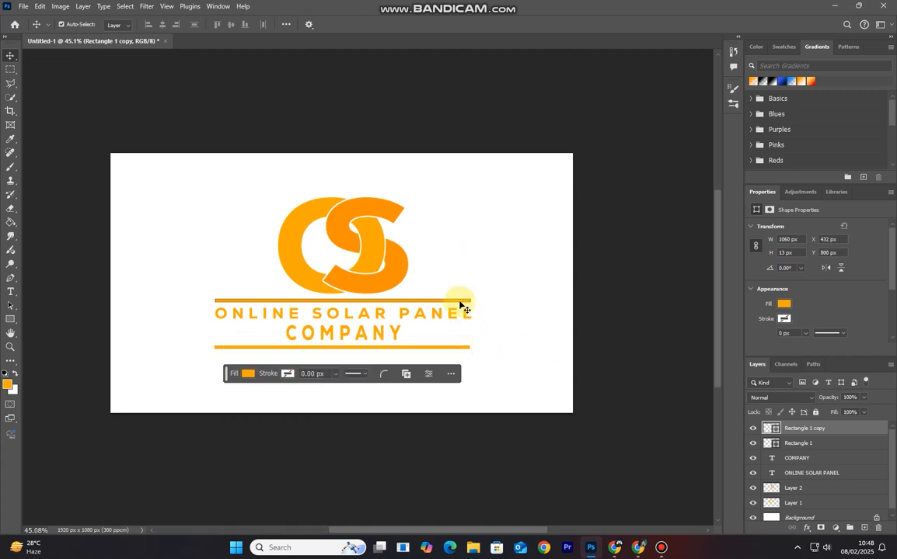
{"action": "left_click", "coordinate": [285, 376]}
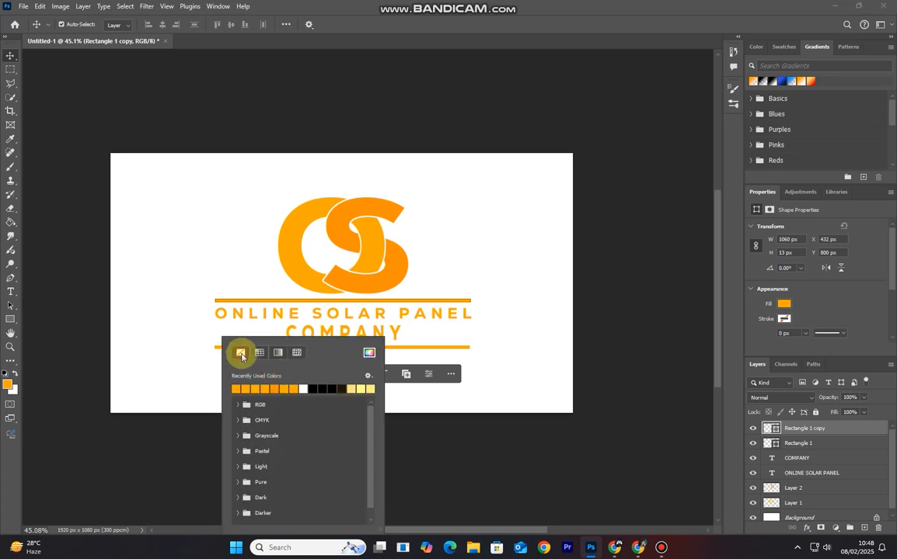
{"action": "left_click", "coordinate": [435, 343]}
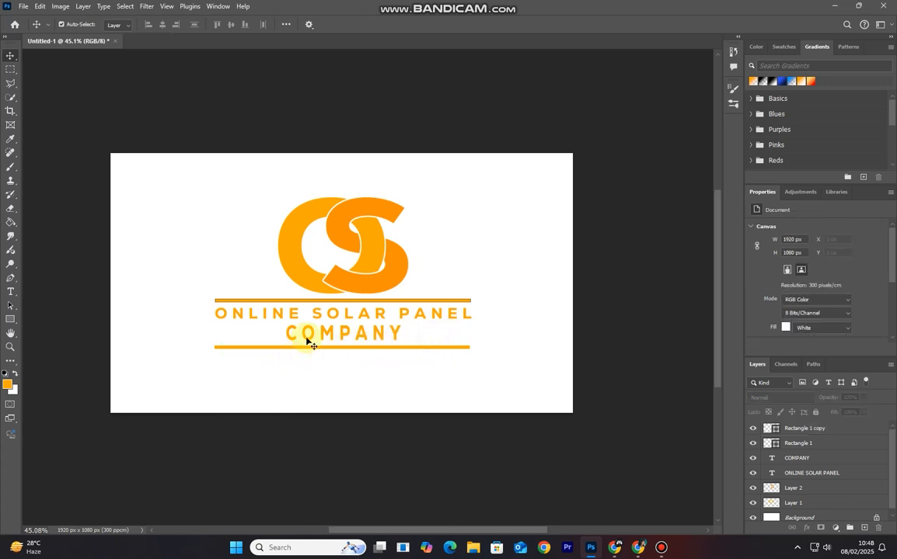
Step: Remove the outline of the upper divider bar by setting its stroke to no color
{"action": "left_click", "coordinate": [317, 301]}
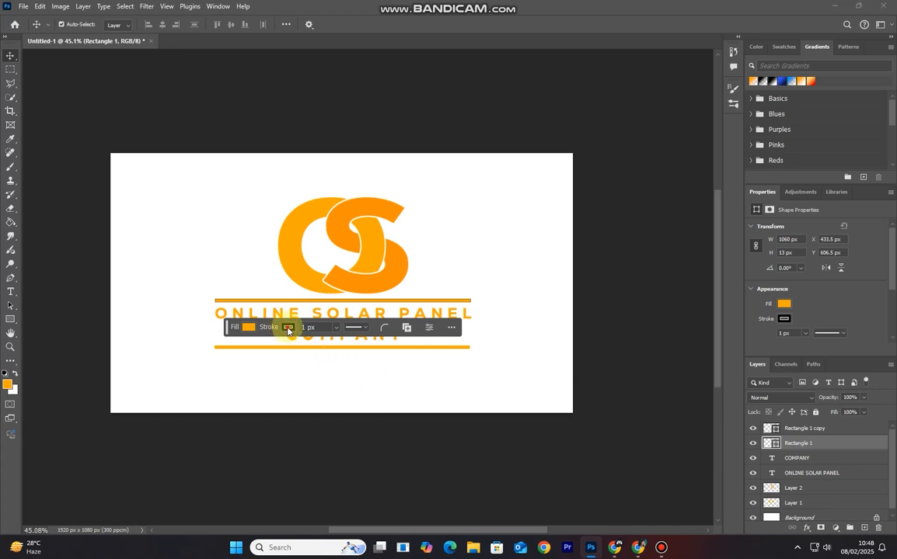
{"action": "left_click", "coordinate": [289, 328]}
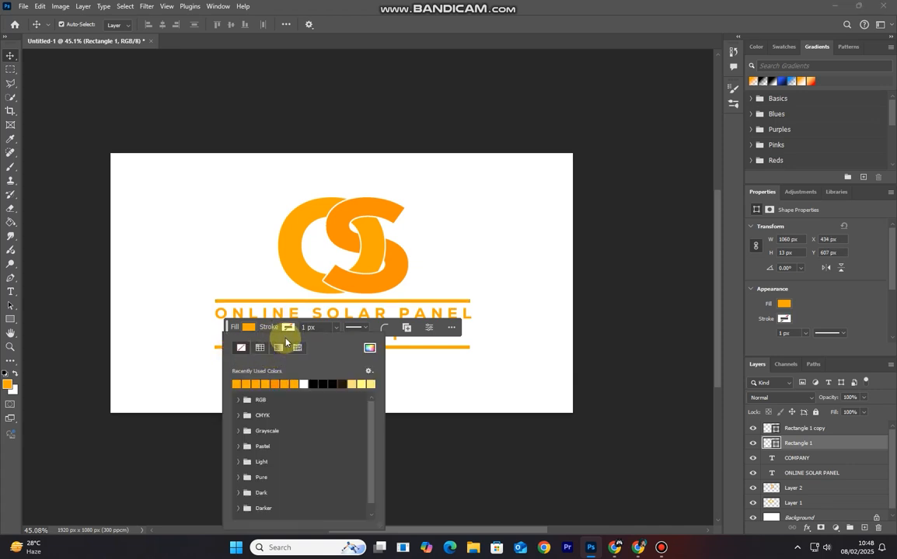
{"action": "left_click", "coordinate": [333, 328]}
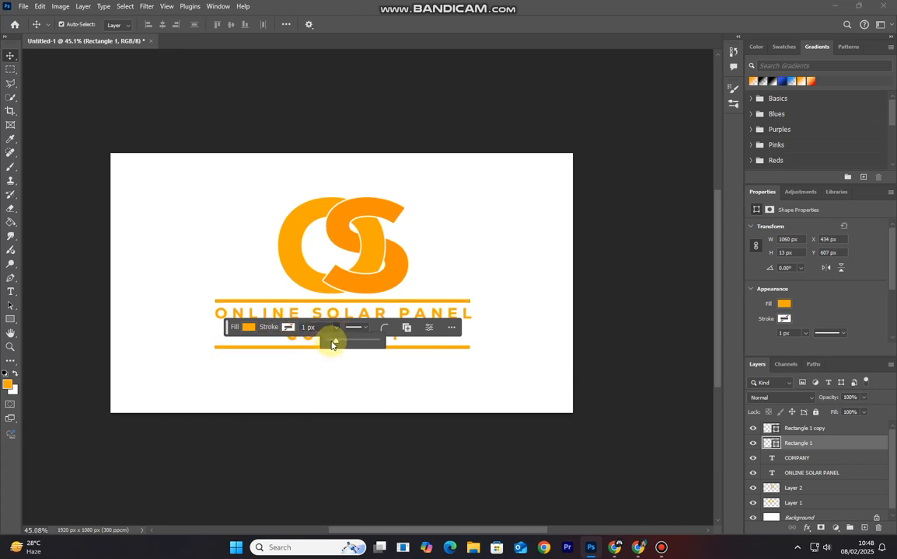
{"action": "left_click", "coordinate": [126, 98]}
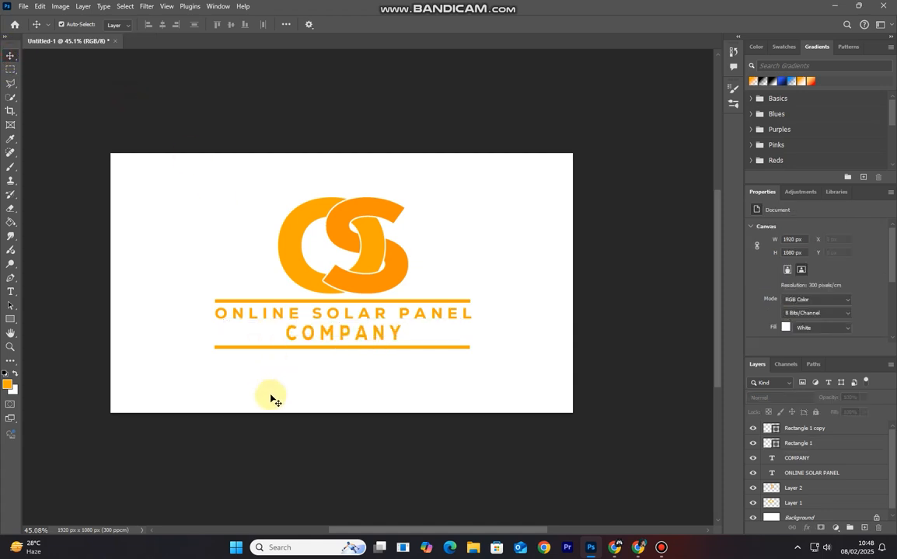
{"action": "scroll", "coordinate": [272, 399], "scroll_direction": "down", "scroll_amount": 2}
{"action": "scroll", "coordinate": [300, 411], "scroll_direction": "up", "scroll_amount": 1}
Step: Scale the "COMPANY" text to about 84% width and 75% height and nudge it up closer to "ONLINE SOLAR PANEL"
{"action": "left_click", "coordinate": [380, 346]}
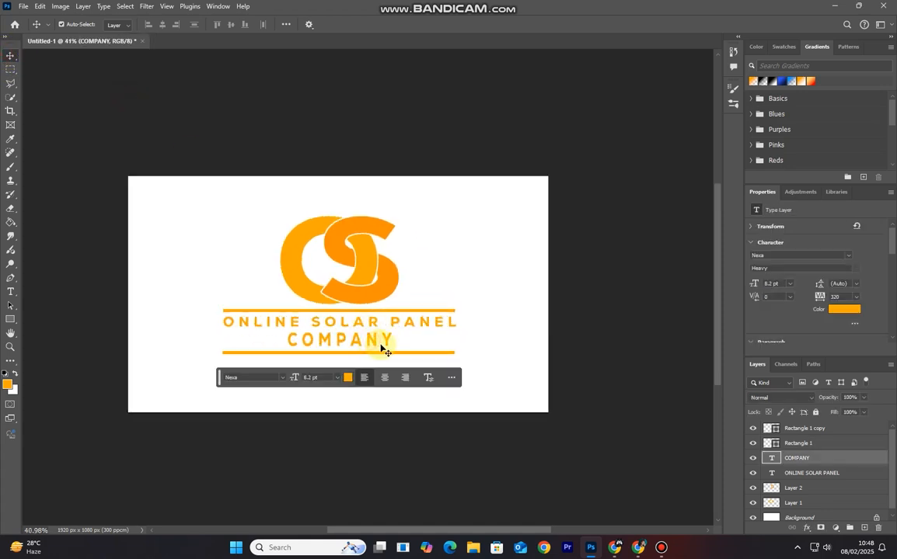
{"action": "key", "text": "ctrl+t"}
{"action": "left_click_drag", "start_coordinate": [392, 330], "coordinate": [380, 334]}
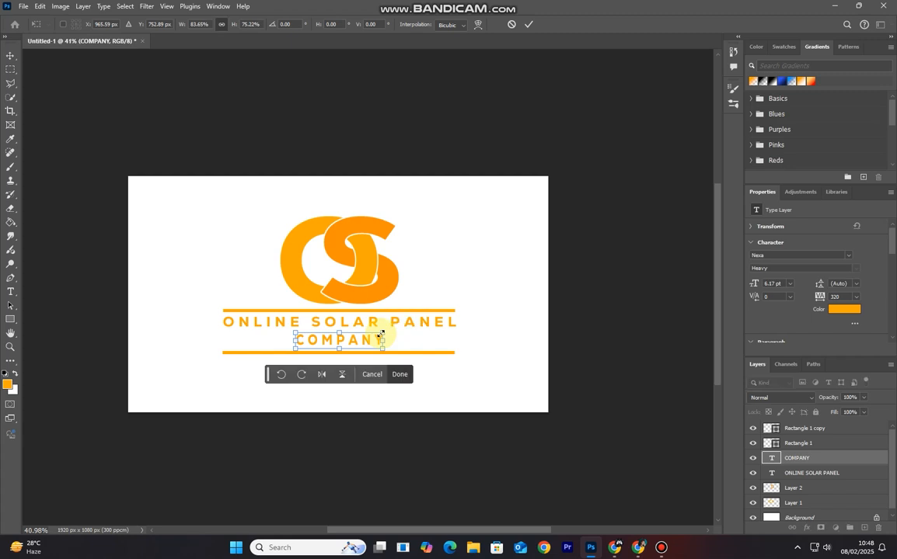
{"action": "key", "text": "Up"}
{"action": "key", "text": "Up"}
{"action": "key", "text": "Up"}
{"action": "key", "text": "Up"}
{"action": "key", "text": "Up"}
{"action": "key", "text": "Up"}
{"action": "key", "text": "Up"}
{"action": "left_click", "coordinate": [529, 22]}
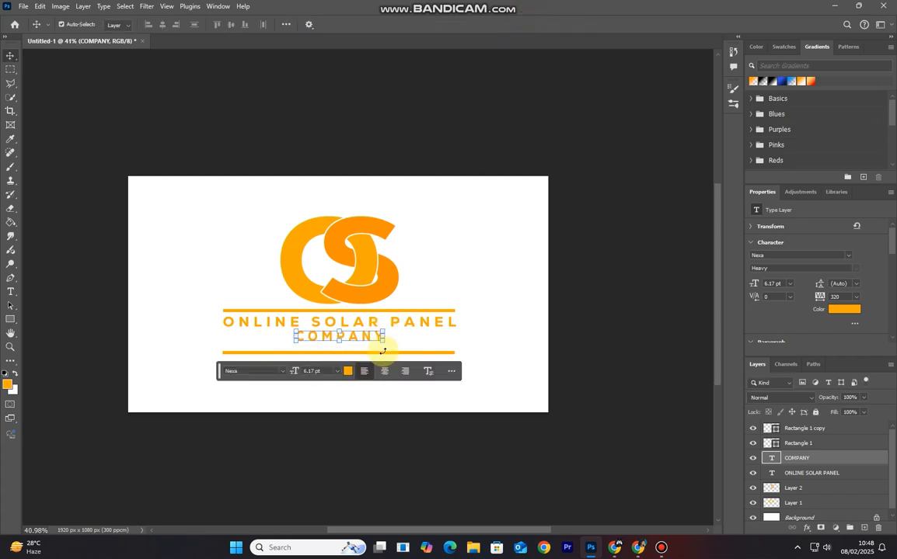
{"action": "left_click", "coordinate": [320, 352]}
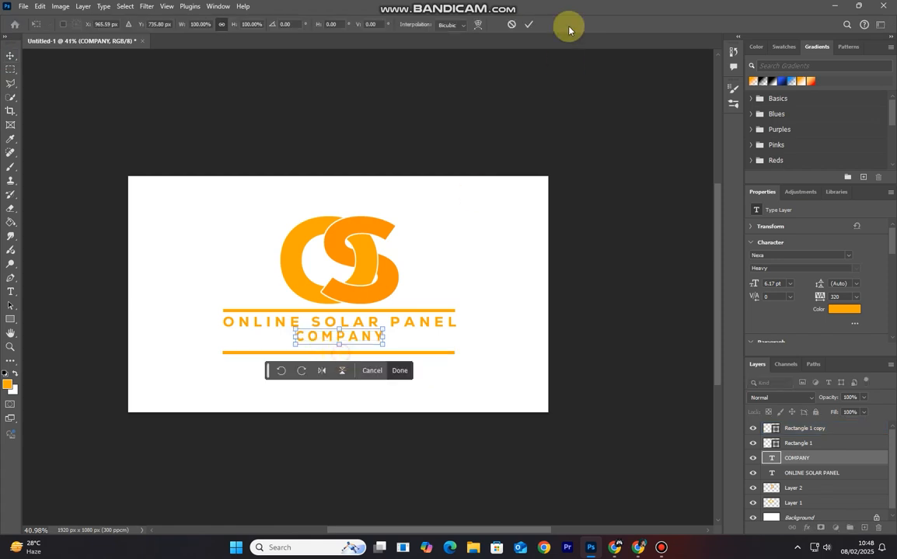
{"action": "left_click", "coordinate": [529, 24]}
Step: Nudge the lower divider bar up to about Y 779 px, closer to the "COMPANY" text
{"action": "left_click", "coordinate": [432, 353]}
{"action": "left_click", "coordinate": [433, 354]}
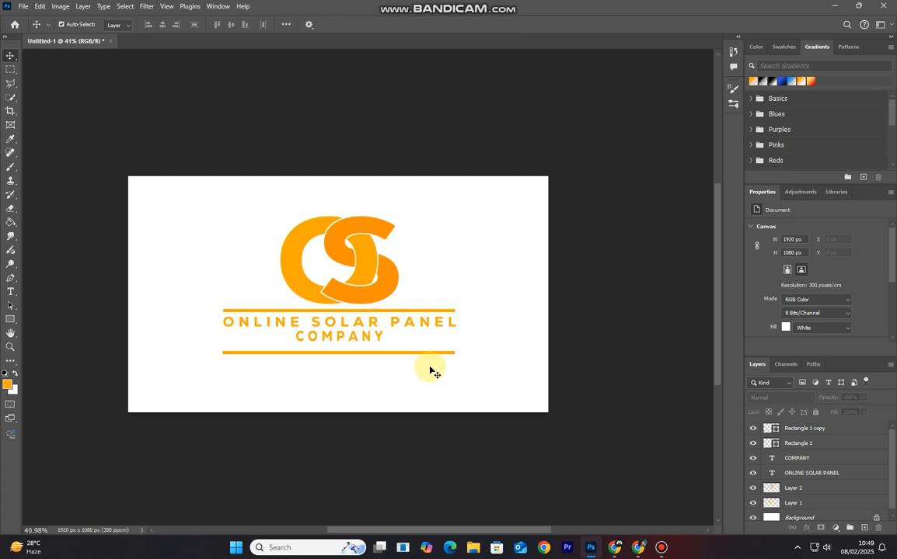
{"action": "left_click", "coordinate": [431, 353]}
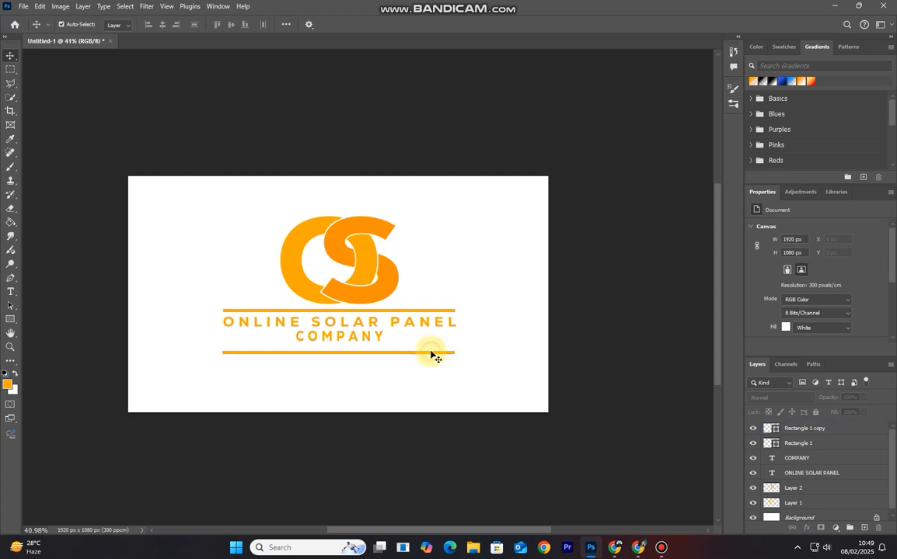
{"action": "key", "text": "Up"}
{"action": "key", "text": "Up"}
{"action": "key", "text": "Up"}
{"action": "key", "text": "Up"}
{"action": "key", "text": "Up"}
{"action": "key", "text": "Up"}
{"action": "key", "text": "Up"}
{"action": "key", "text": "Up"}
{"action": "key", "text": "Up"}
{"action": "key", "text": "Up"}
{"action": "key", "text": "Up"}
{"action": "key", "text": "Up"}
{"action": "key", "text": "Up"}
{"action": "key", "text": "Up"}
{"action": "key", "text": "Up"}
{"action": "key", "text": "Up"}
{"action": "key", "text": "Up"}
{"action": "key", "text": "Up"}
{"action": "key", "text": "Up"}
{"action": "key", "text": "Up"}
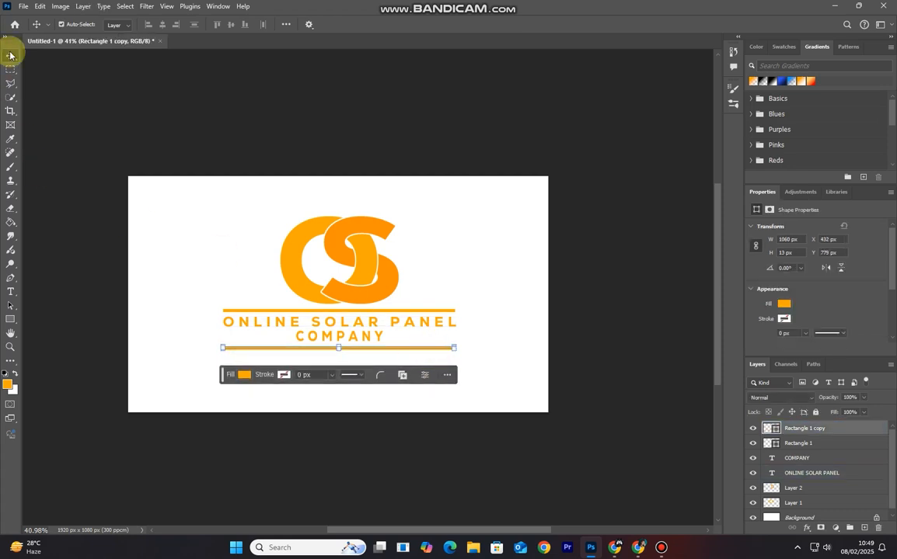
{"action": "left_click", "coordinate": [191, 80]}
{"action": "scroll", "coordinate": [523, 398], "scroll_direction": "down", "scroll_amount": 1}
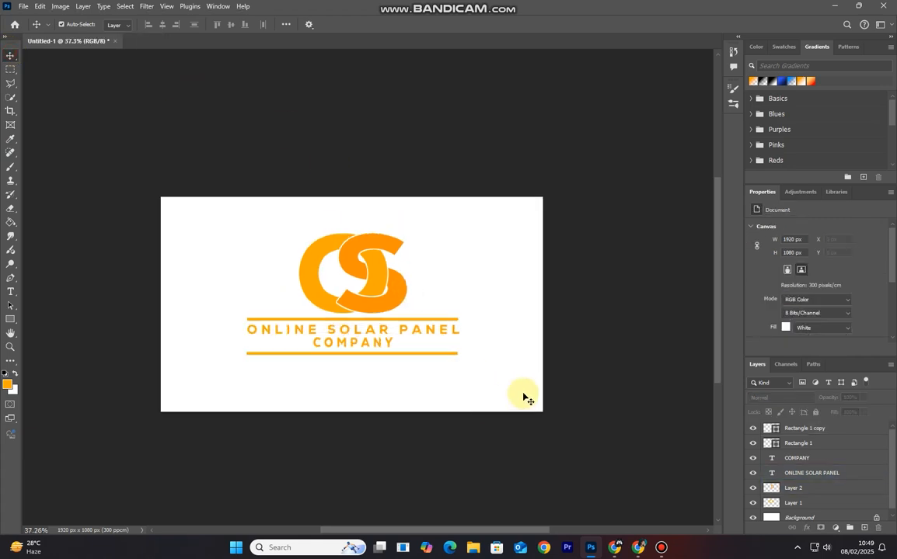
{"action": "scroll", "coordinate": [414, 354], "scroll_direction": "down", "scroll_amount": 1}
{"action": "scroll", "coordinate": [414, 354], "scroll_direction": "up", "scroll_amount": 1}
Step: Hide the Background layer to leave the logo on transparency
{"action": "left_click_drag", "start_coordinate": [890, 449], "coordinate": [880, 512]}
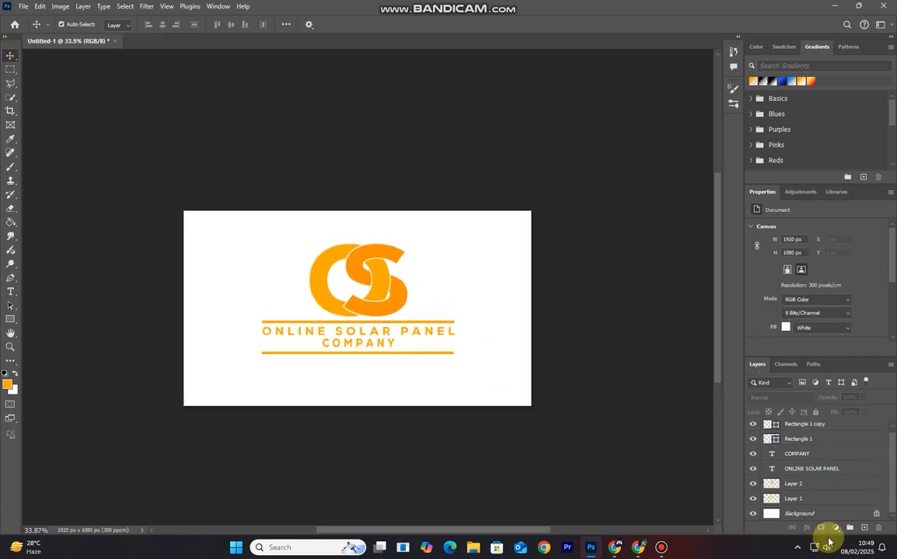
{"action": "left_click", "coordinate": [752, 514]}
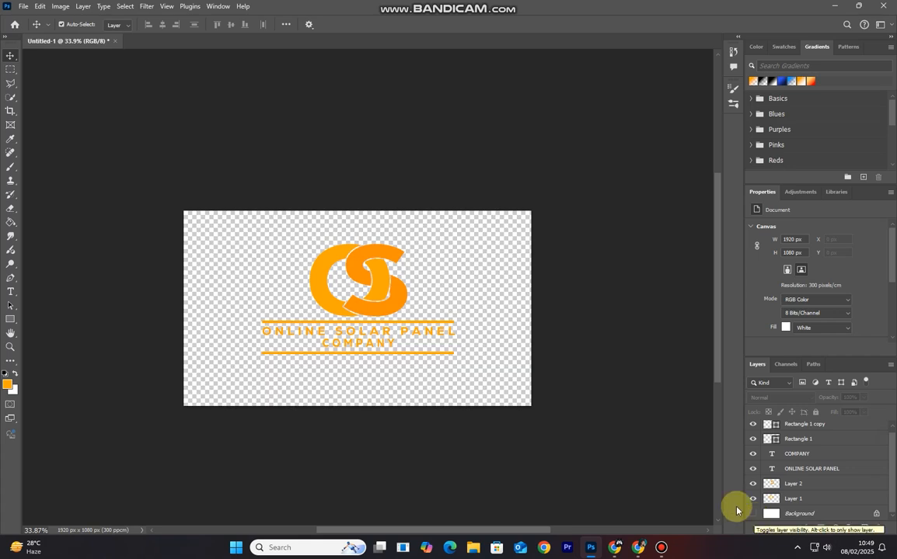
{"action": "left_click", "coordinate": [374, 297]}
{"action": "scroll", "coordinate": [374, 298], "scroll_direction": "down", "scroll_amount": 2}
{"action": "left_click", "coordinate": [379, 358]}
{"action": "scroll", "coordinate": [378, 359], "scroll_direction": "down", "scroll_amount": 4}
{"action": "scroll", "coordinate": [378, 358], "scroll_direction": "up", "scroll_amount": 9}
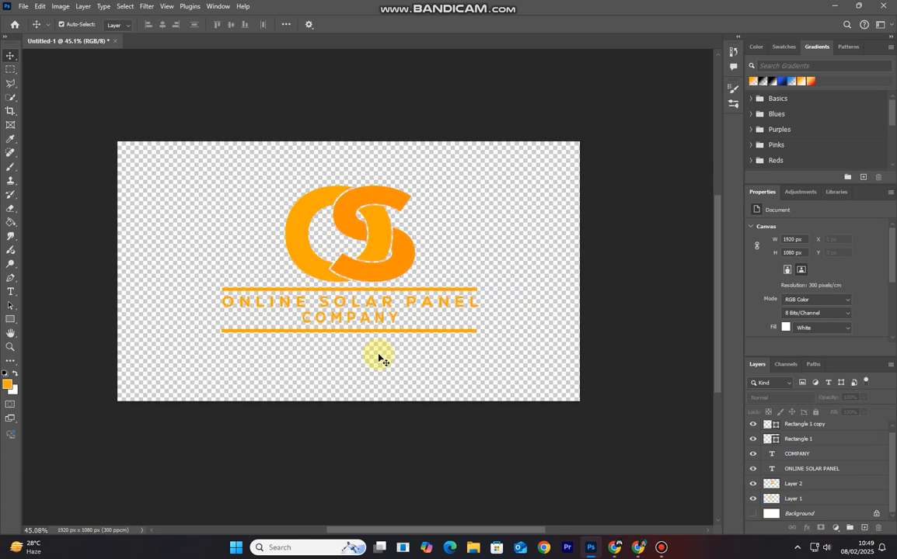
{"action": "key", "text": "ctrl+alt+s"}
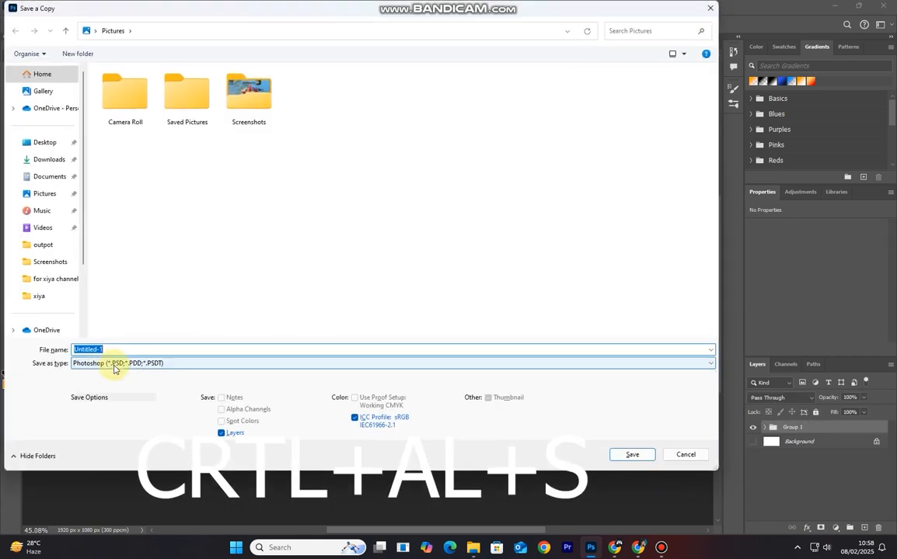
{"action": "left_click", "coordinate": [117, 363]}
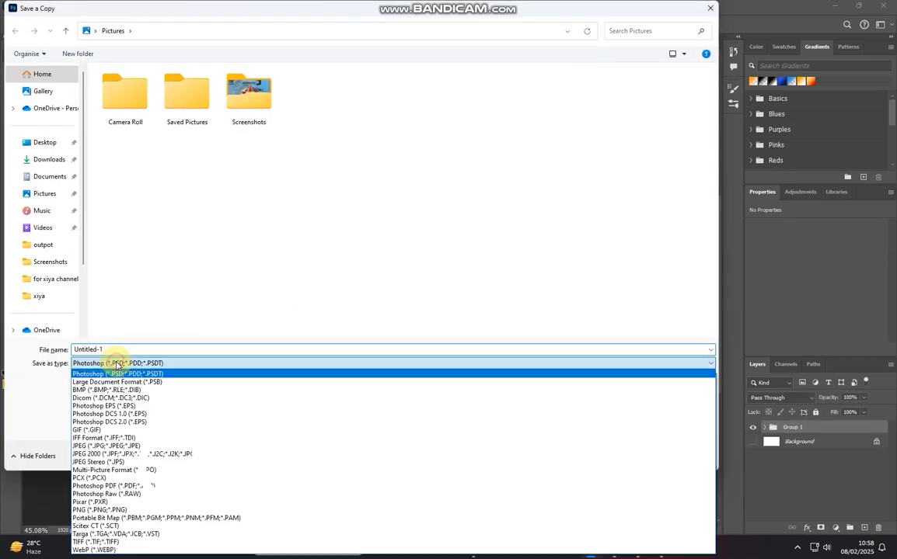
{"action": "left_click", "coordinate": [152, 510]}
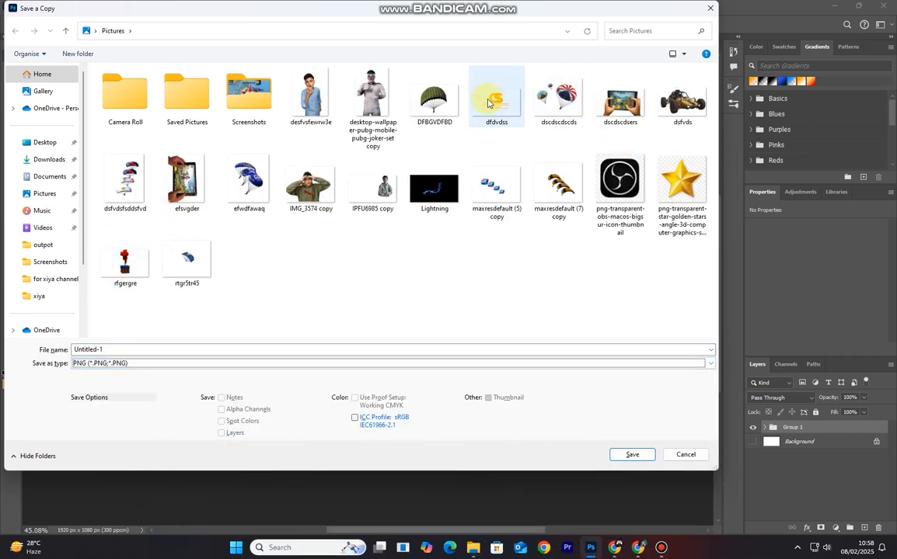
{"action": "left_click", "coordinate": [121, 350]}
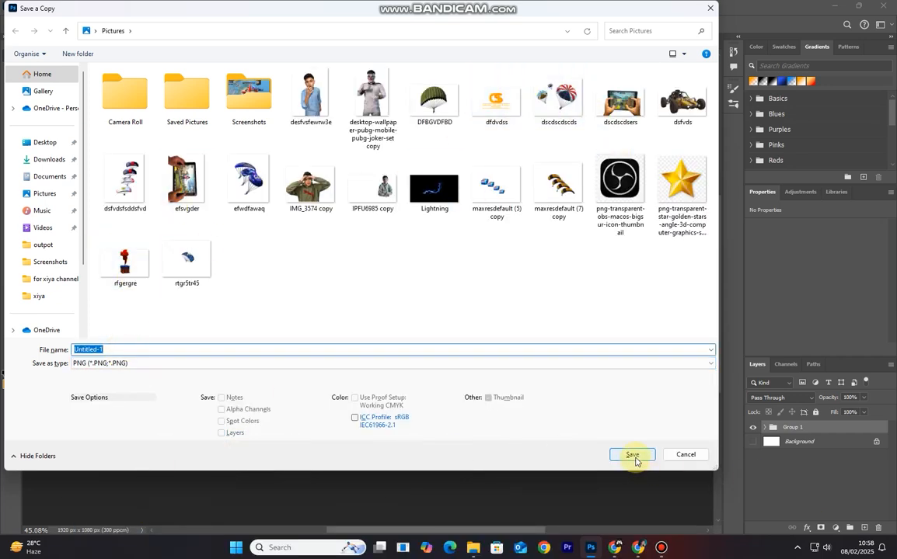
{"action": "left_click", "coordinate": [685, 455]}
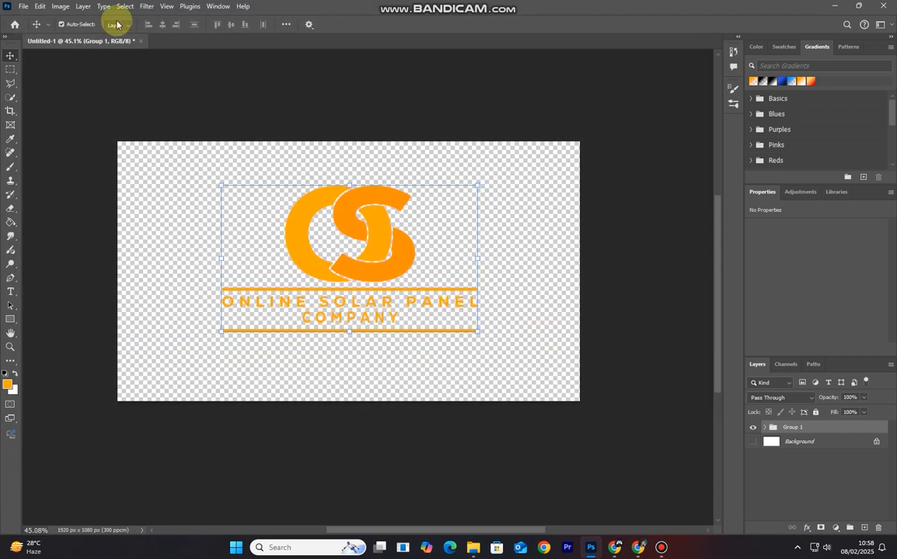
Step: Switch to File Explorer and open the Text_Effect_001 Photoshop mockup from the golden-3d-text-style-effect archive in Downloads > Compressed
{"action": "left_click", "coordinate": [473, 548]}
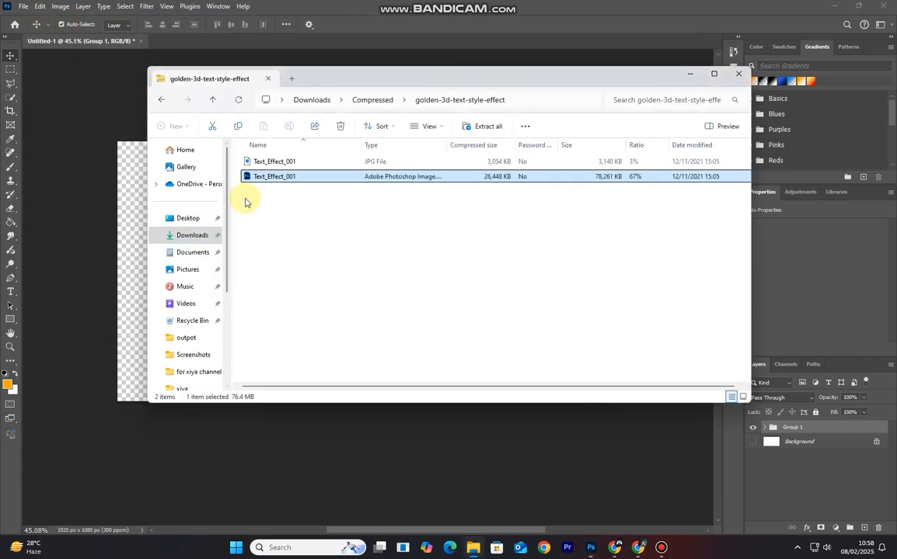
{"action": "left_click", "coordinate": [192, 234]}
{"action": "double_click", "coordinate": [268, 187]}
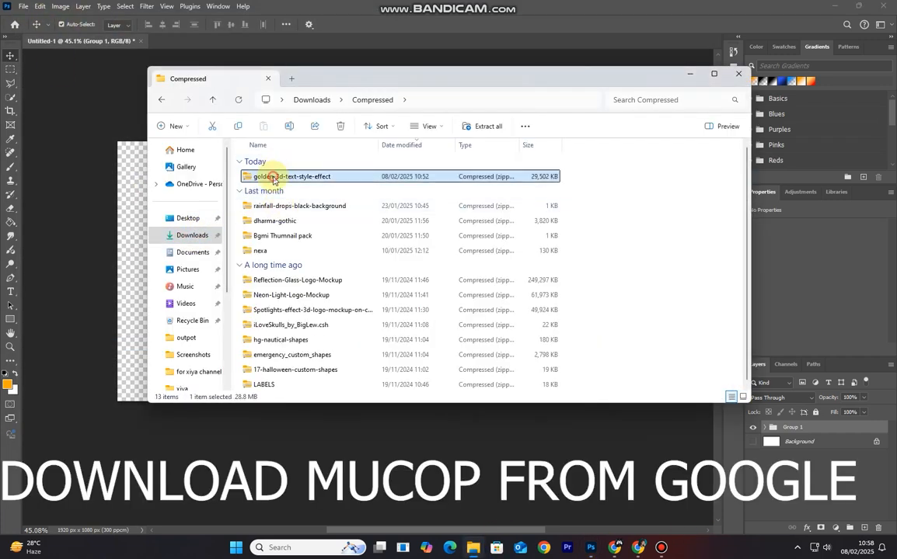
{"action": "double_click", "coordinate": [272, 177]}
{"action": "double_click", "coordinate": [276, 177]}
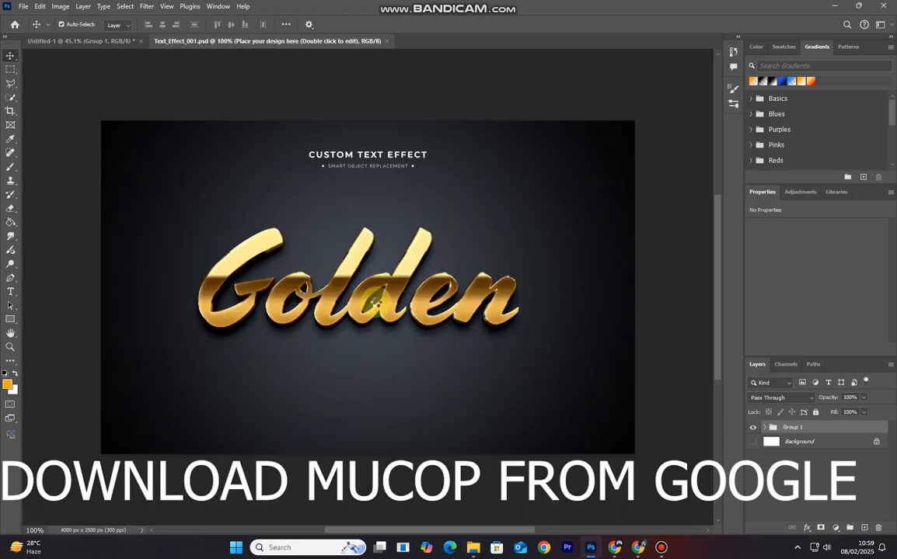
Step: Open the contents of the "Place your design here" smart object and hide its "Place your text here" layer
{"action": "left_click", "coordinate": [376, 303]}
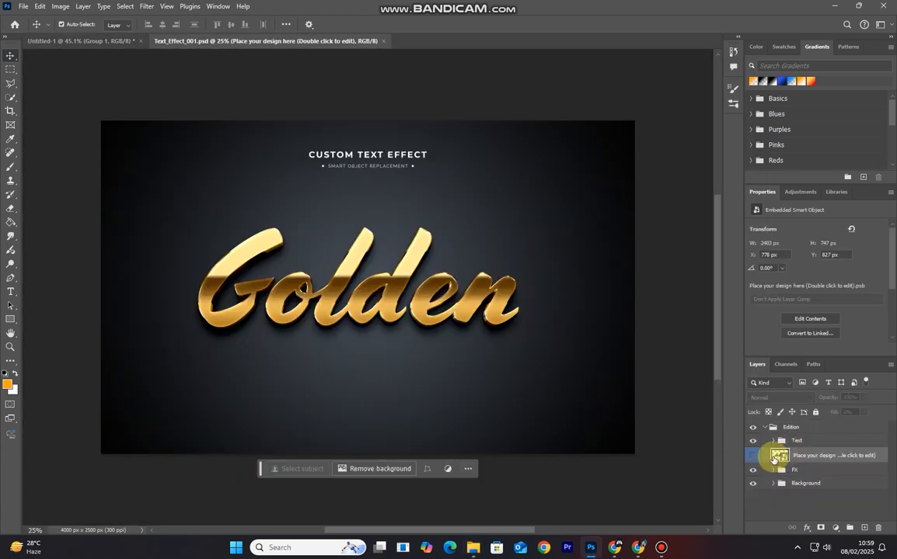
{"action": "double_click", "coordinate": [773, 454]}
{"action": "left_click", "coordinate": [752, 429]}
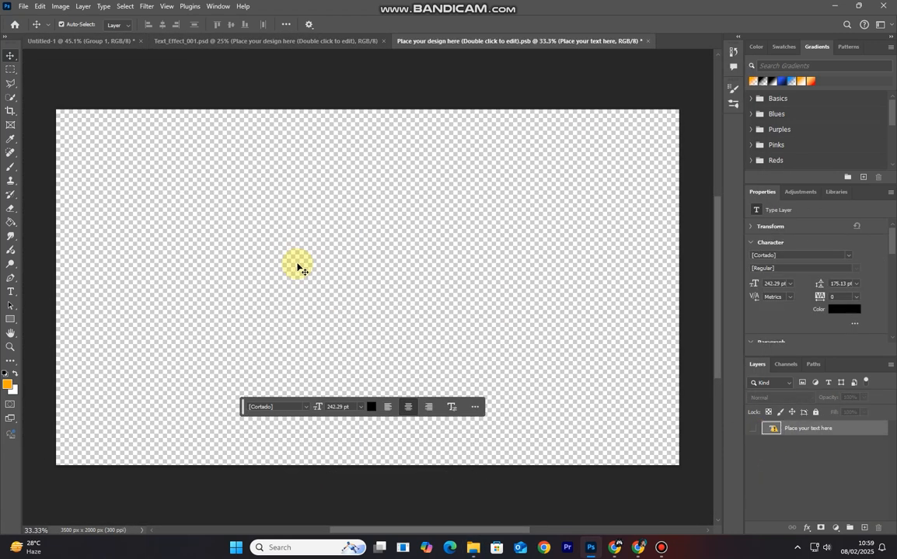
Step: Place the dfdvdss logo image from Pictures as an embedded object in the smart object's document
{"action": "left_click", "coordinate": [23, 6]}
{"action": "left_click", "coordinate": [86, 209]}
{"action": "double_click", "coordinate": [581, 98]}
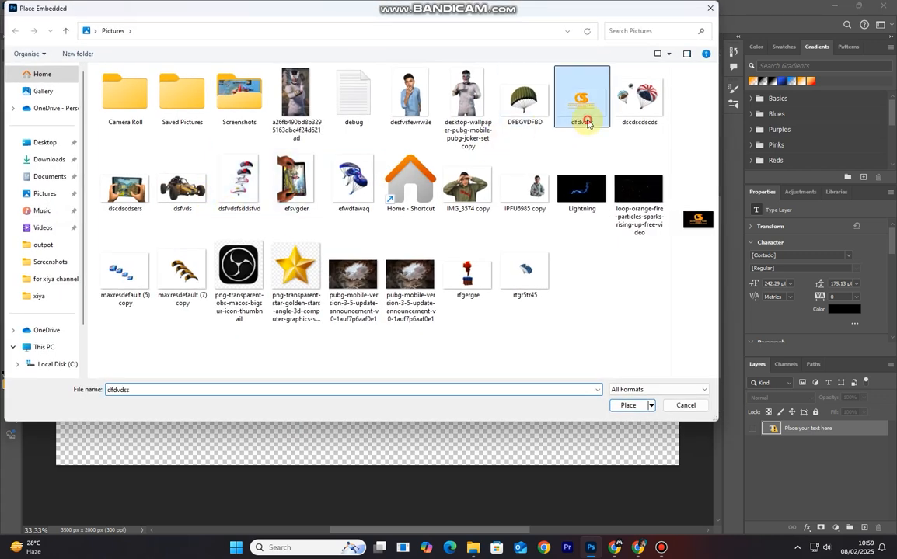
Step: Scale the placed logo to about 495% width and 525% height, position it at about Y 1116 px, and save the smart object's contents
{"action": "scroll", "coordinate": [401, 349], "scroll_direction": "down", "scroll_amount": 3}
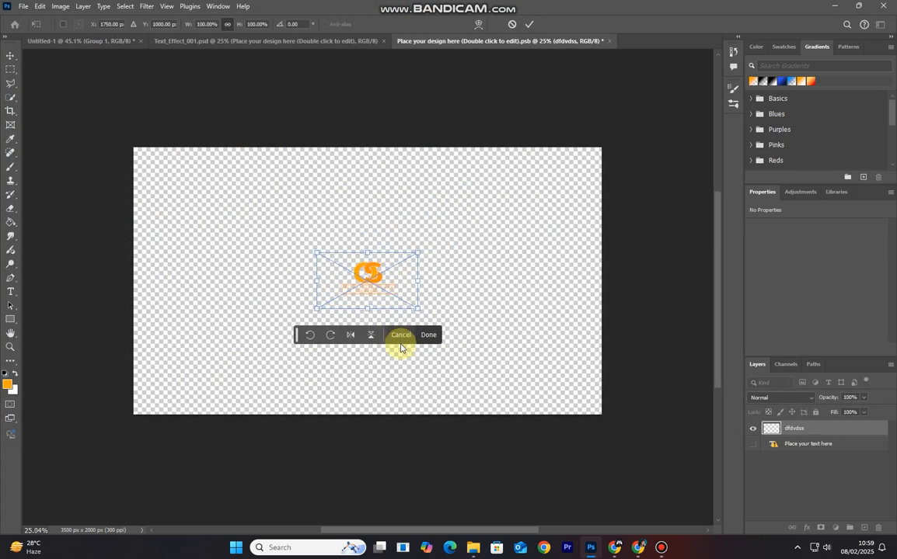
{"action": "left_click_drag", "start_coordinate": [412, 266], "coordinate": [576, 164]}
{"action": "left_click_drag", "start_coordinate": [512, 246], "coordinate": [507, 259]}
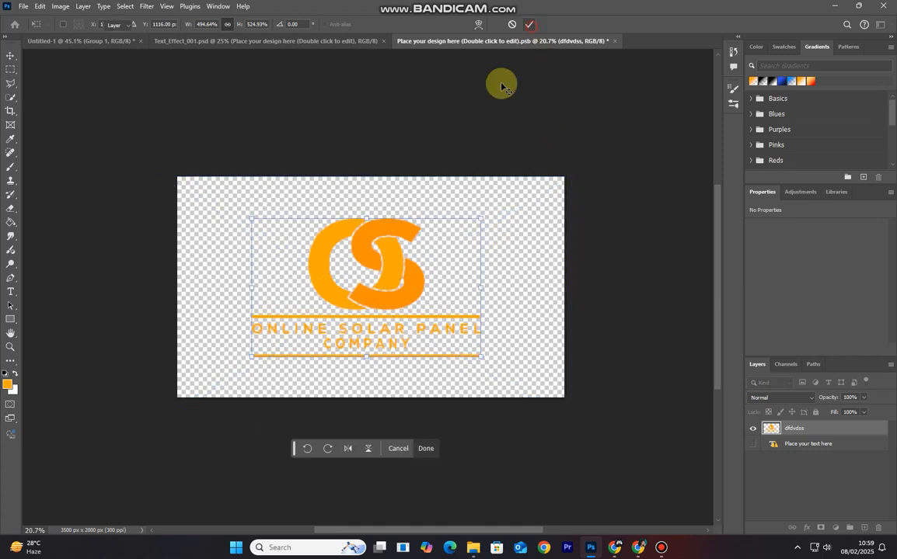
{"action": "left_click", "coordinate": [530, 25]}
{"action": "left_click", "coordinate": [470, 126]}
{"action": "key", "text": "ctrl+s"}
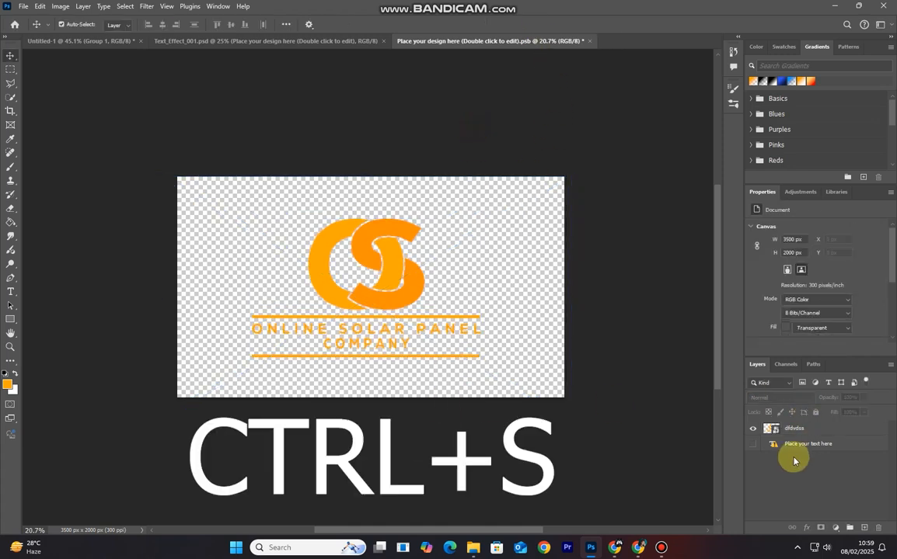